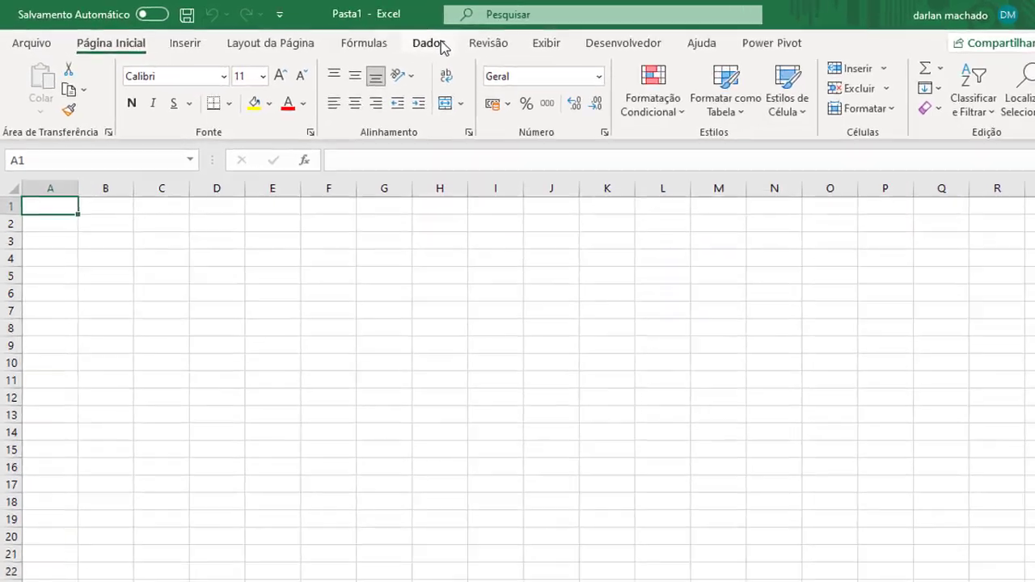
- Launch the Power Query Editor from the Data tab's Get Data menu
click(405, 40)
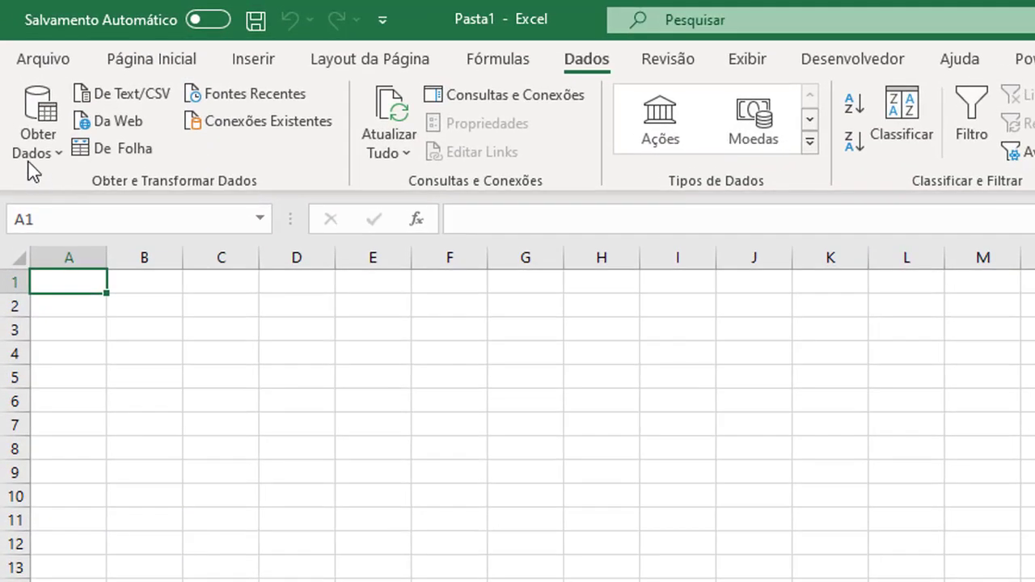
click(34, 153)
mouse_move(143, 304)
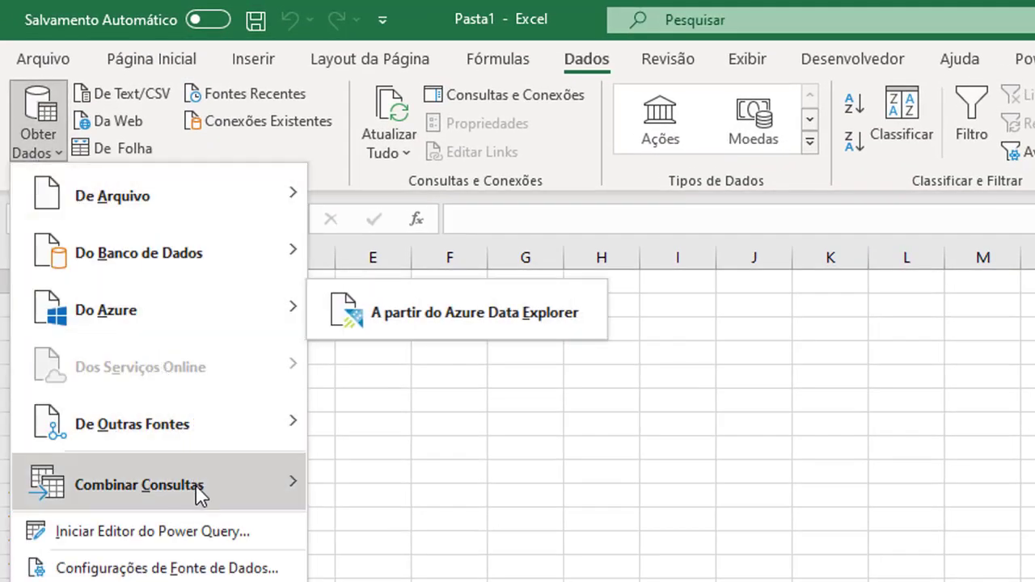
click(198, 538)
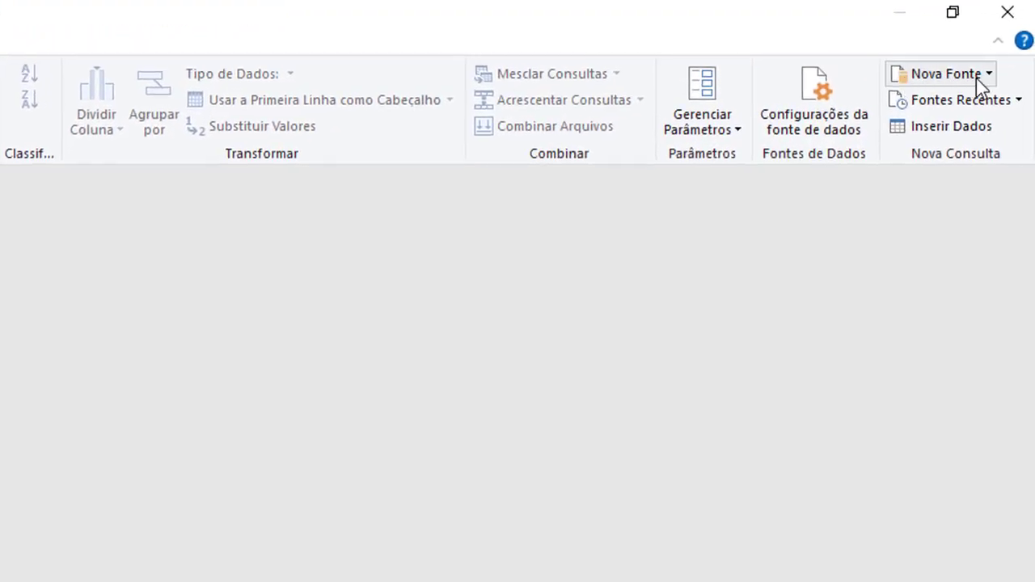
- Import the Report sheet of the Gerencial2.xlsx workbook as a new query
click(988, 77)
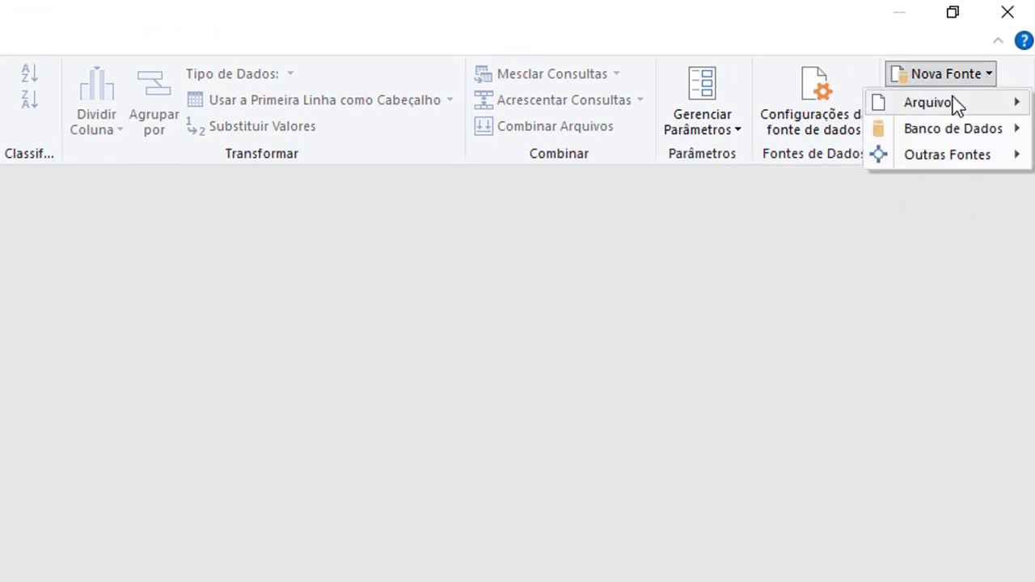
mouse_move(955, 106)
click(816, 122)
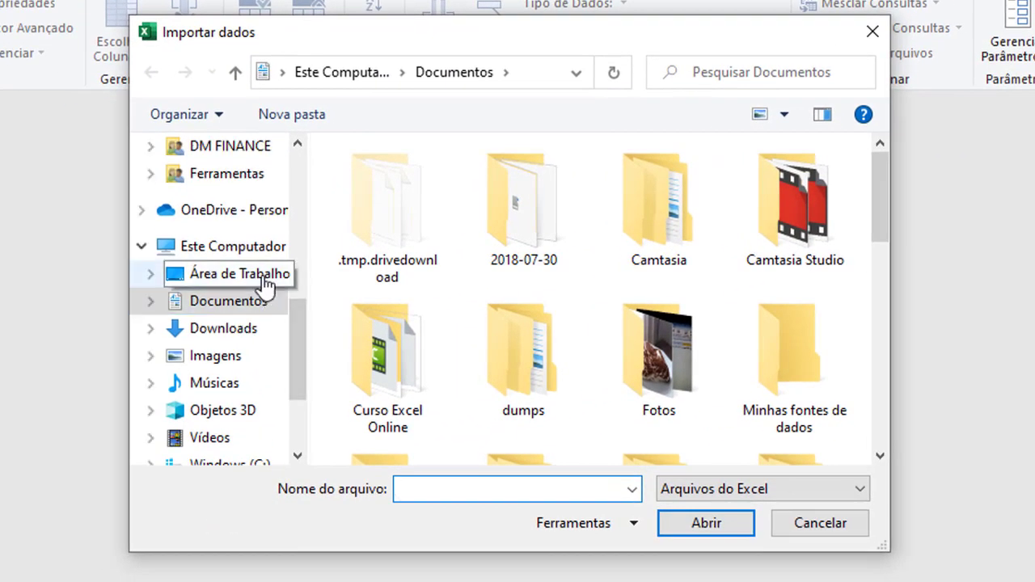
click(404, 185)
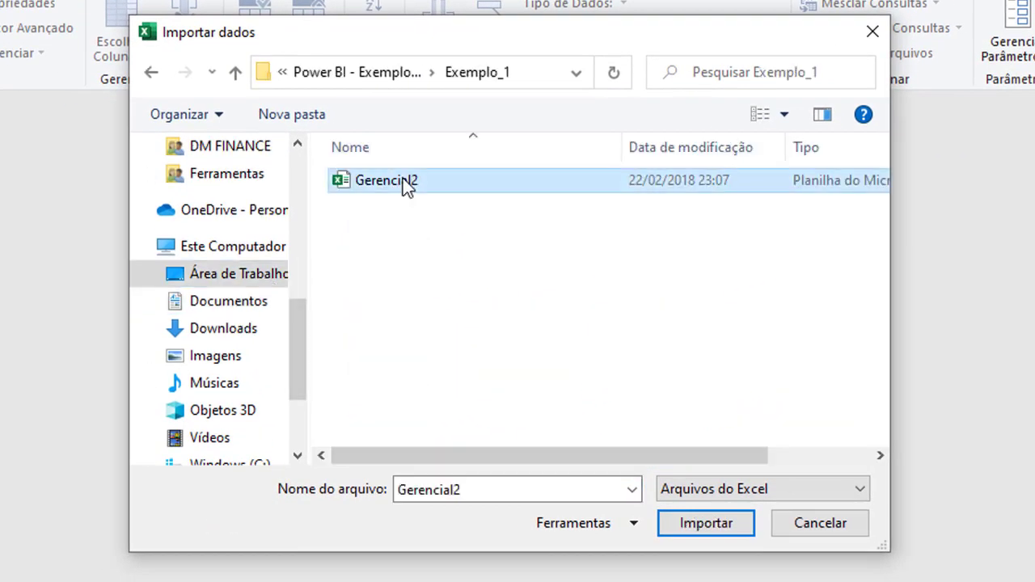
click(687, 525)
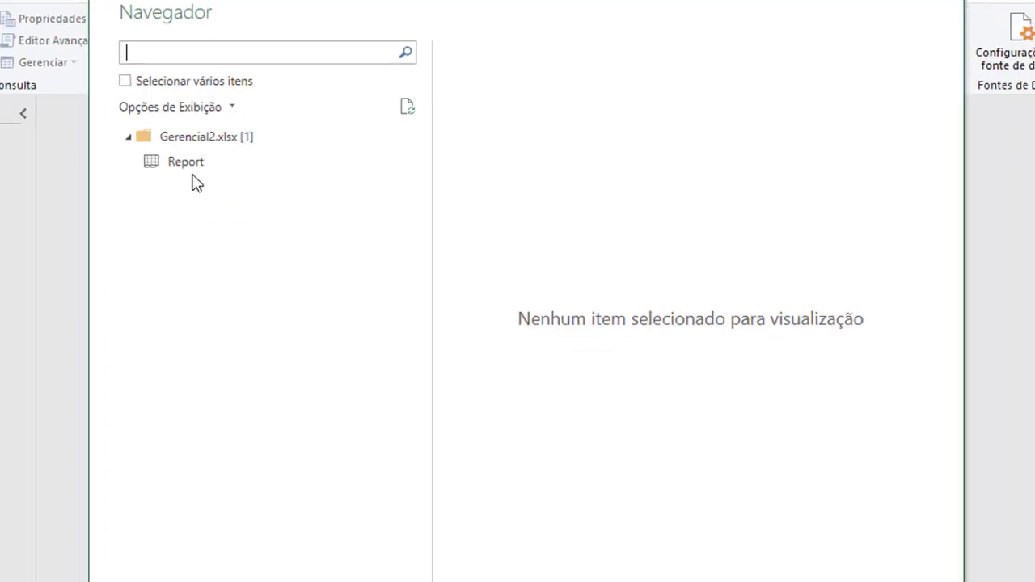
click(202, 160)
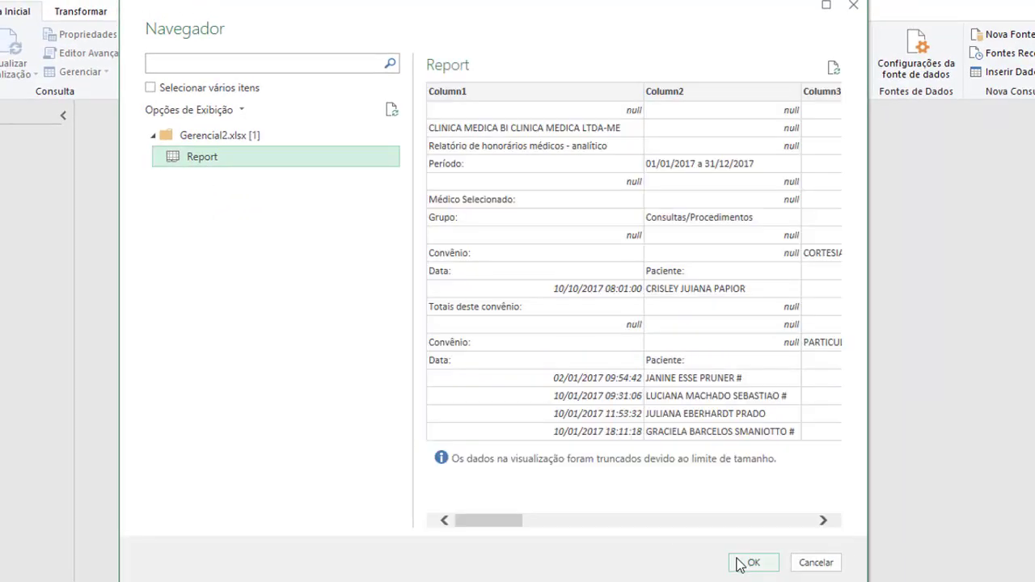
click(743, 562)
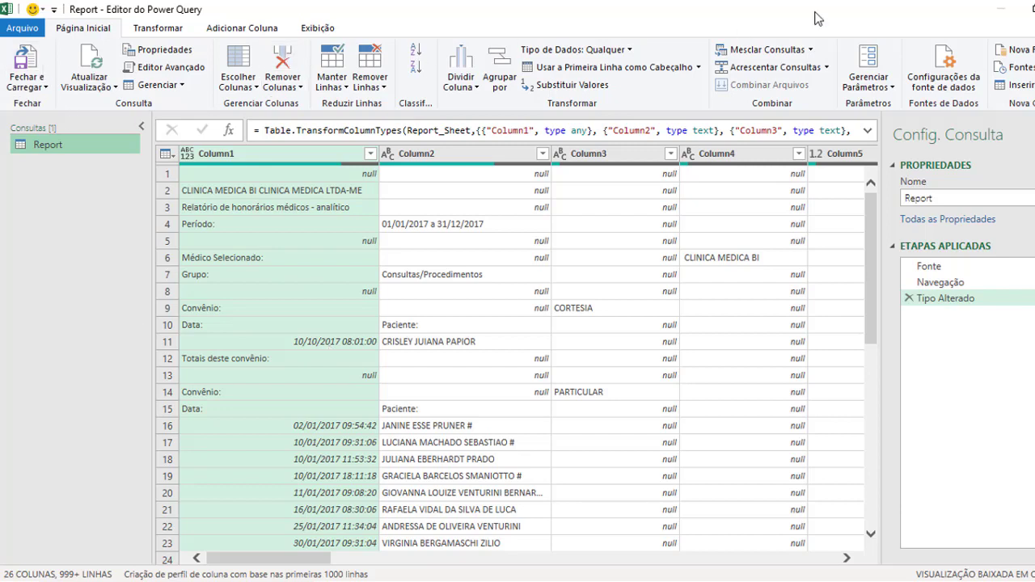
- Import Sheet1 from a second Excel workbook and inspect row 3 with Código/Conta and month names
click(998, 50)
mouse_move(1020, 71)
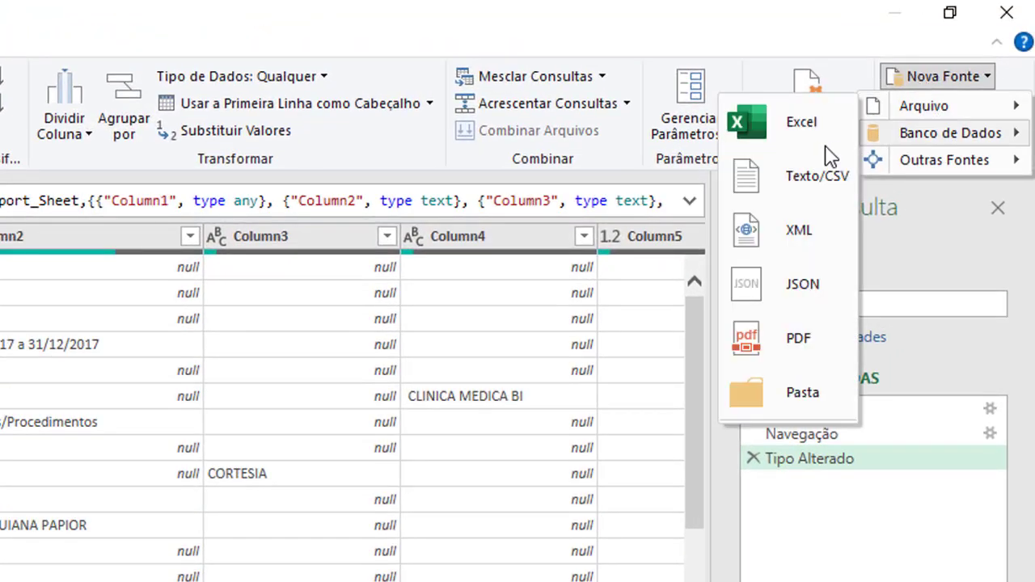
click(788, 137)
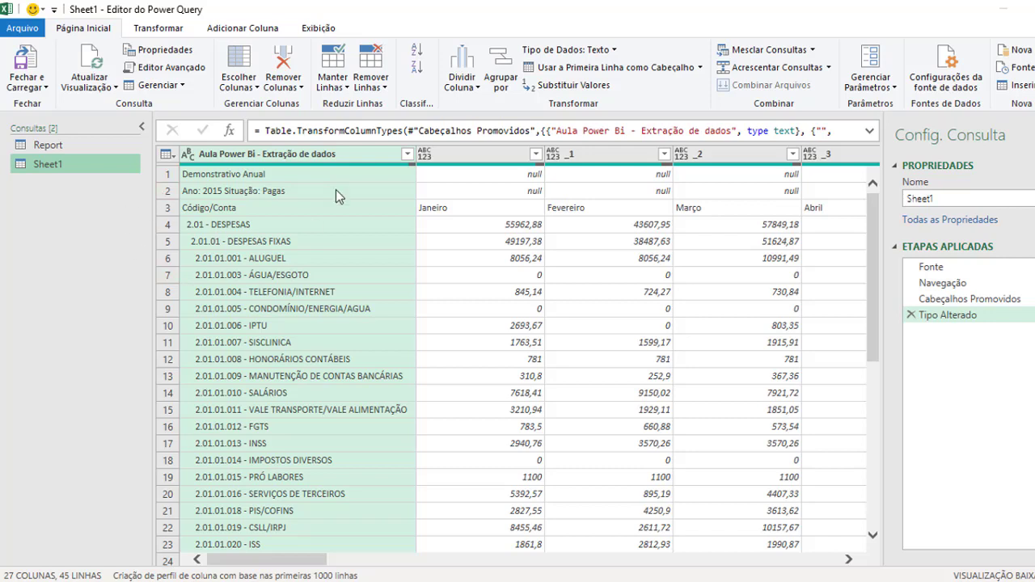
click(169, 209)
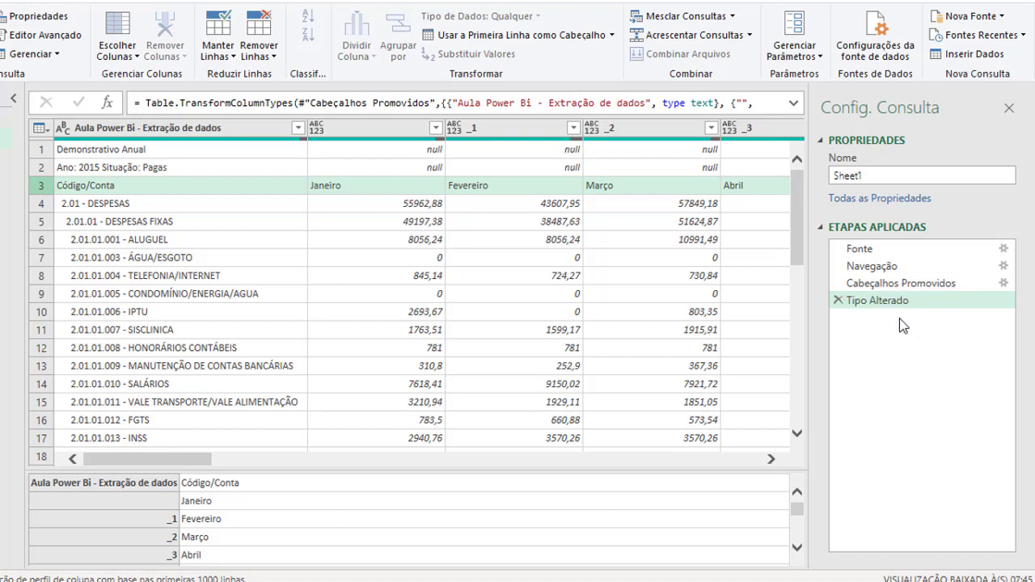
- Delete the Tipo Alterado and Cabeçalhos Promovidos applied steps from Sheet1
click(839, 301)
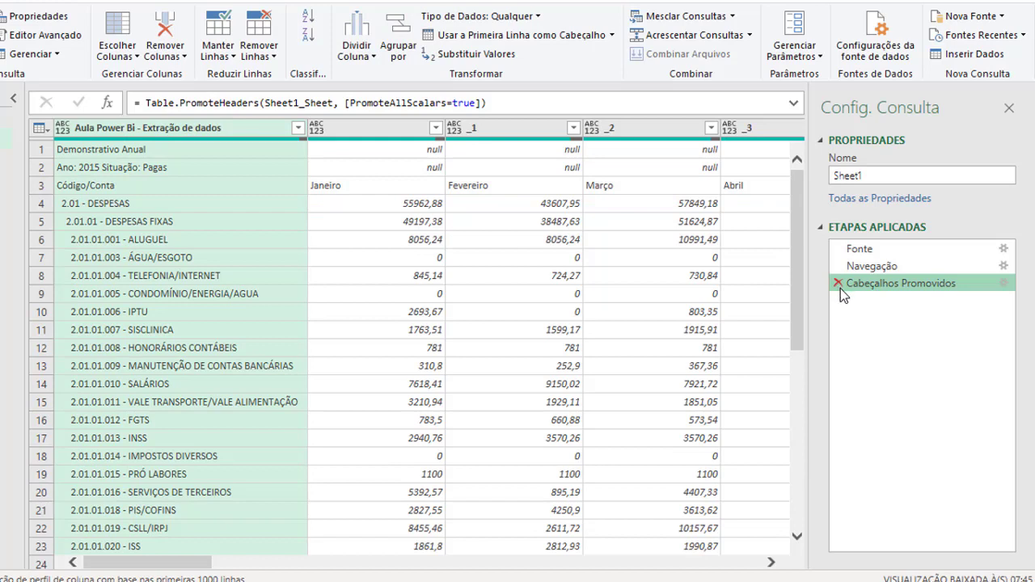
click(839, 287)
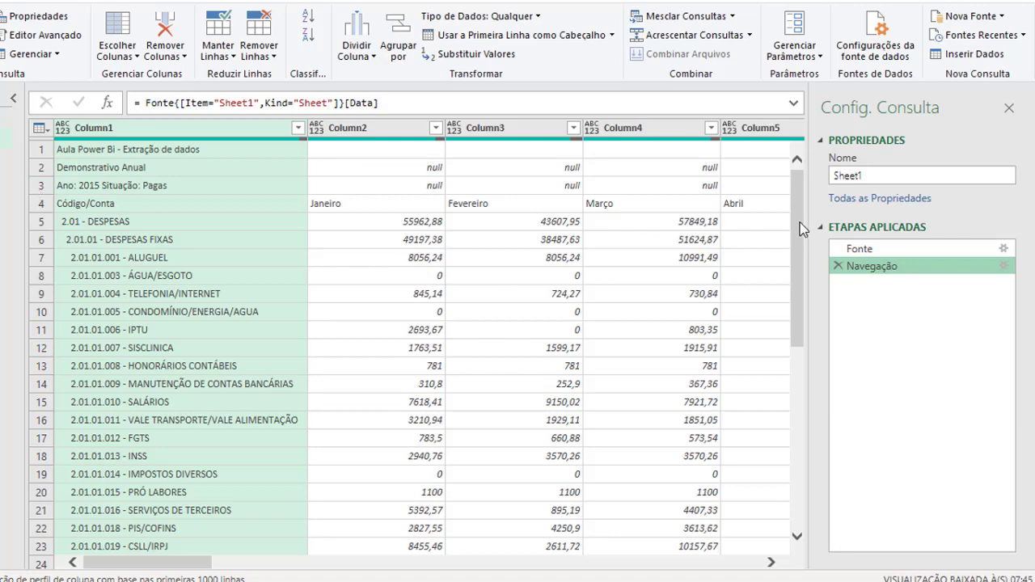
drag(801, 229, 813, 481)
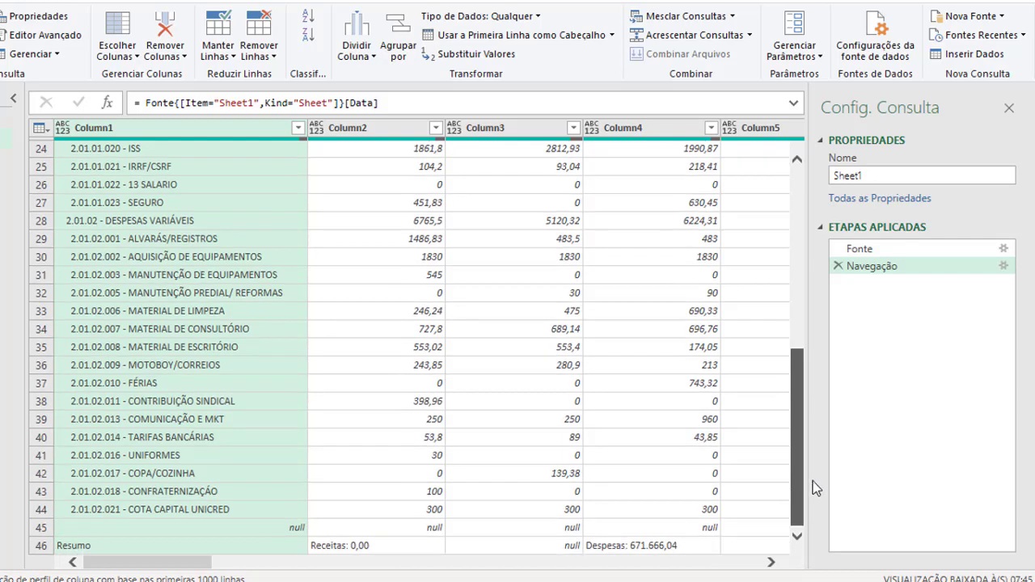
- Inspect the raw rows: null row 45, the TARIFAS BANCÁRIAS account and a zero Column4 value
click(40, 531)
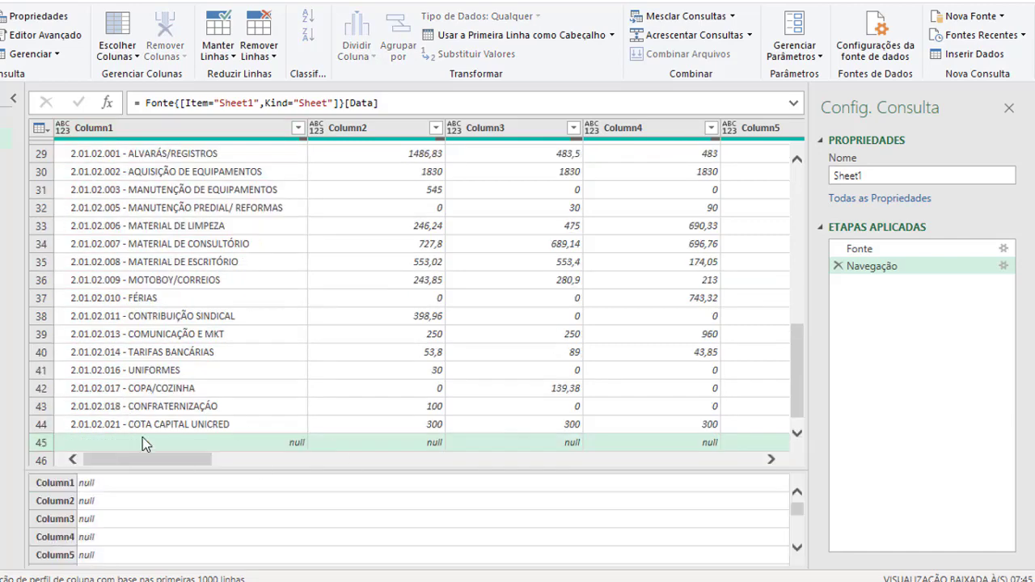
click(46, 462)
click(120, 436)
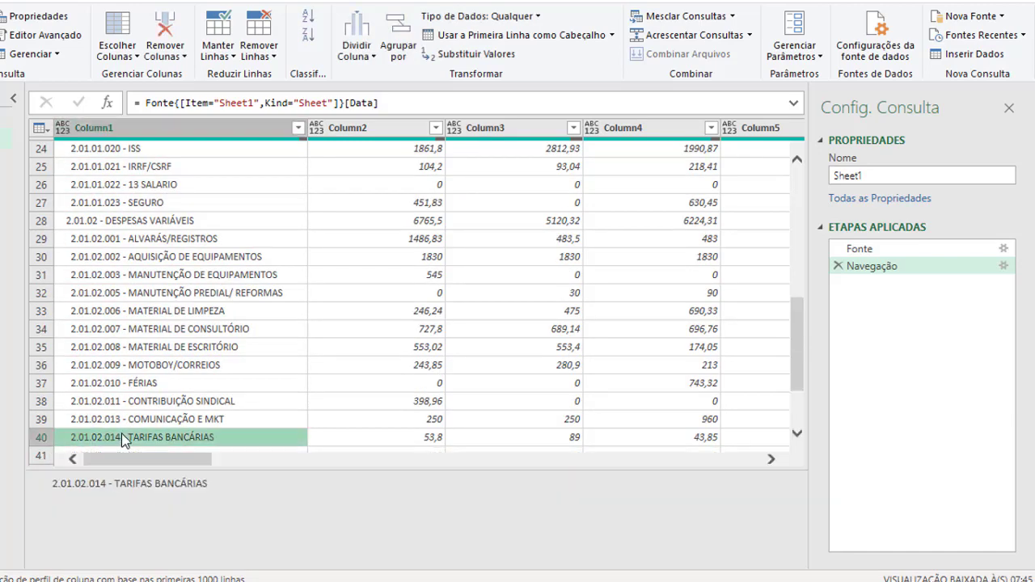
click(655, 399)
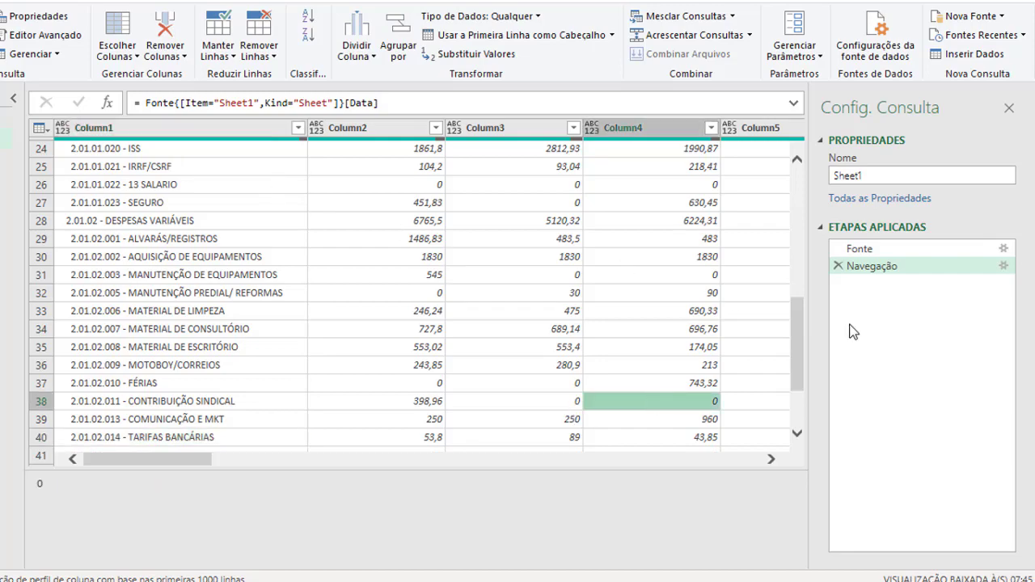
drag(797, 338, 796, 194)
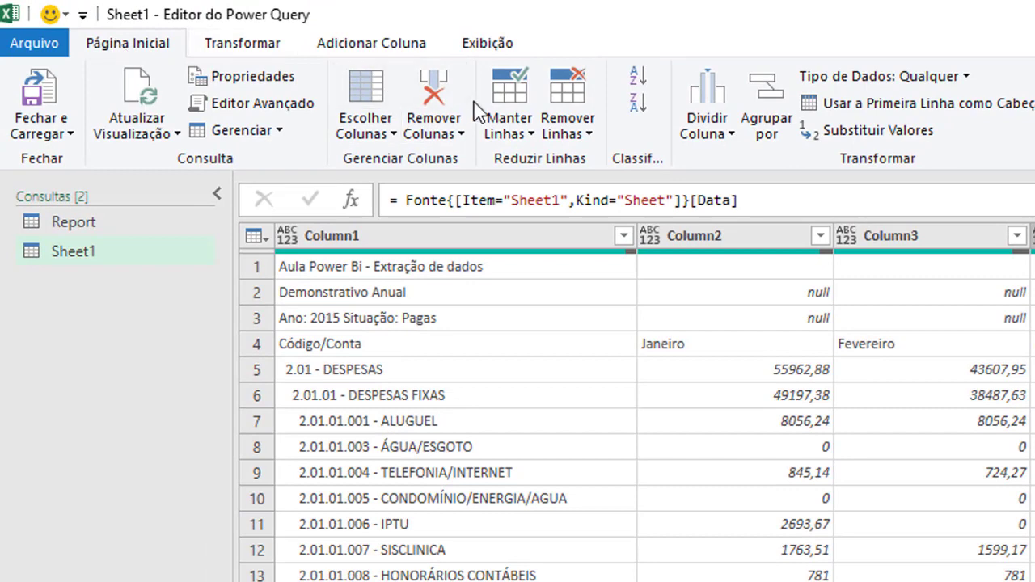
- Remove Sheet1's top 3 rows and promote the Código/Conta and month names row to headers
click(588, 138)
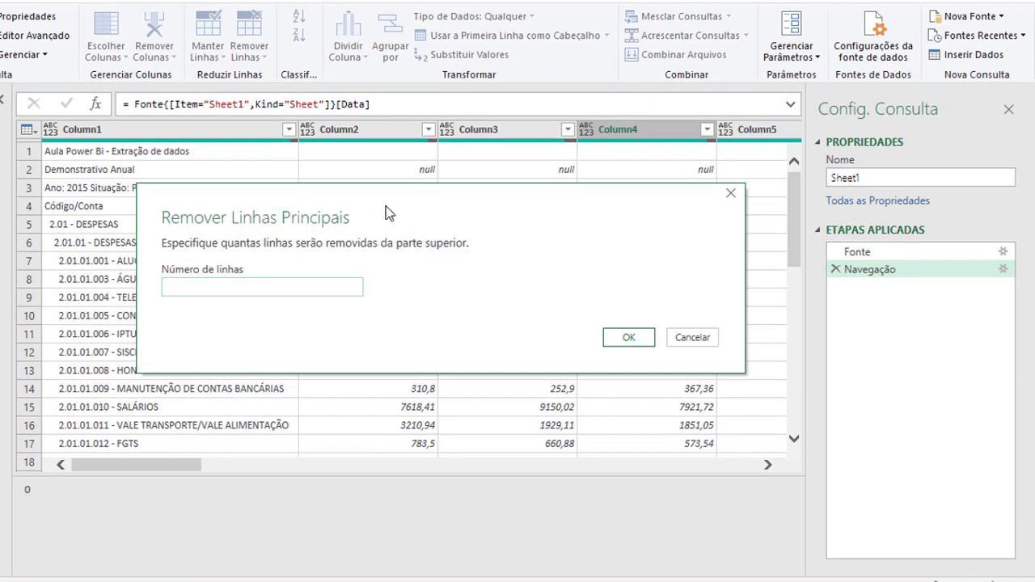
drag(379, 205, 281, 232)
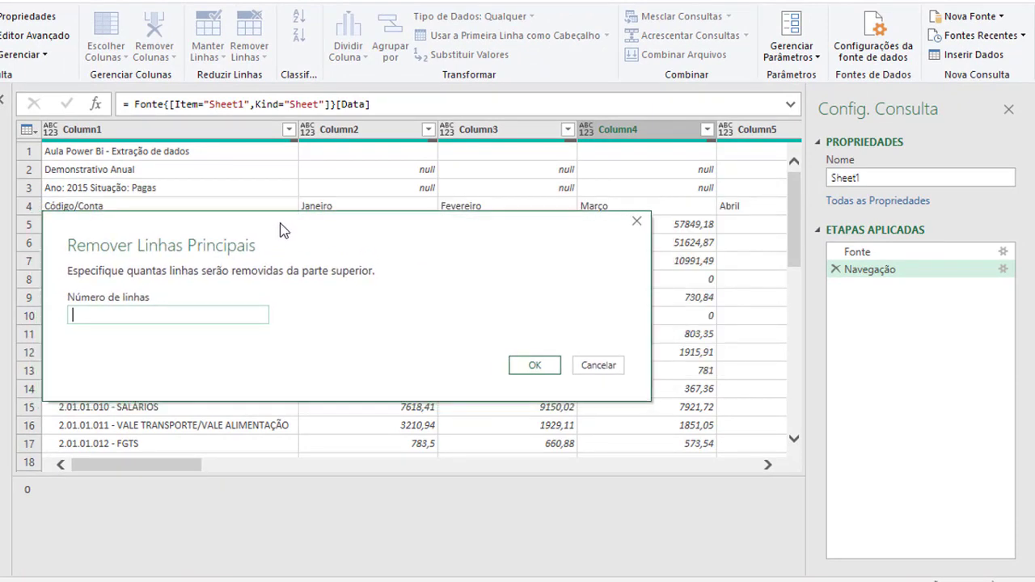
drag(281, 233, 280, 220)
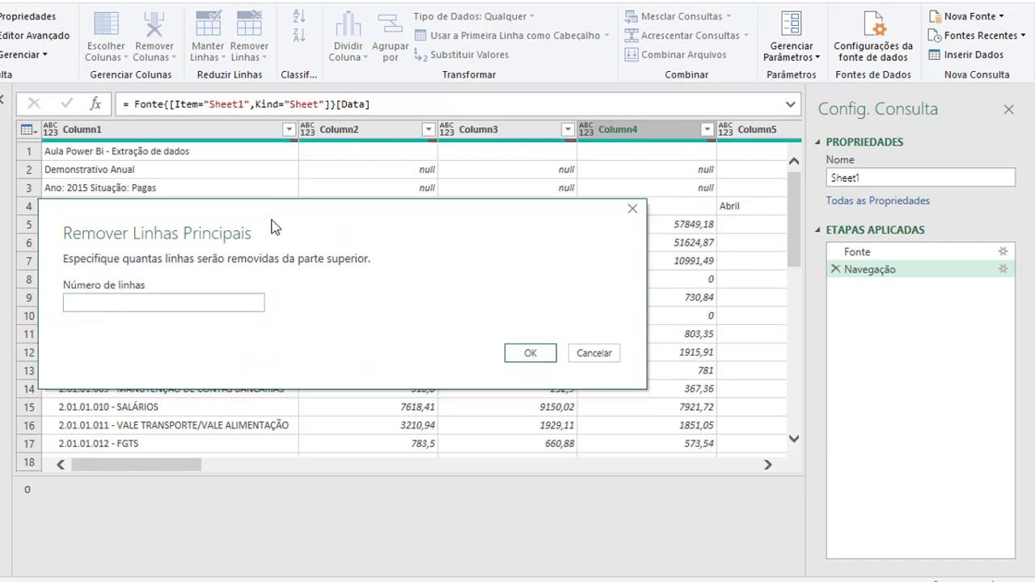
click(190, 302)
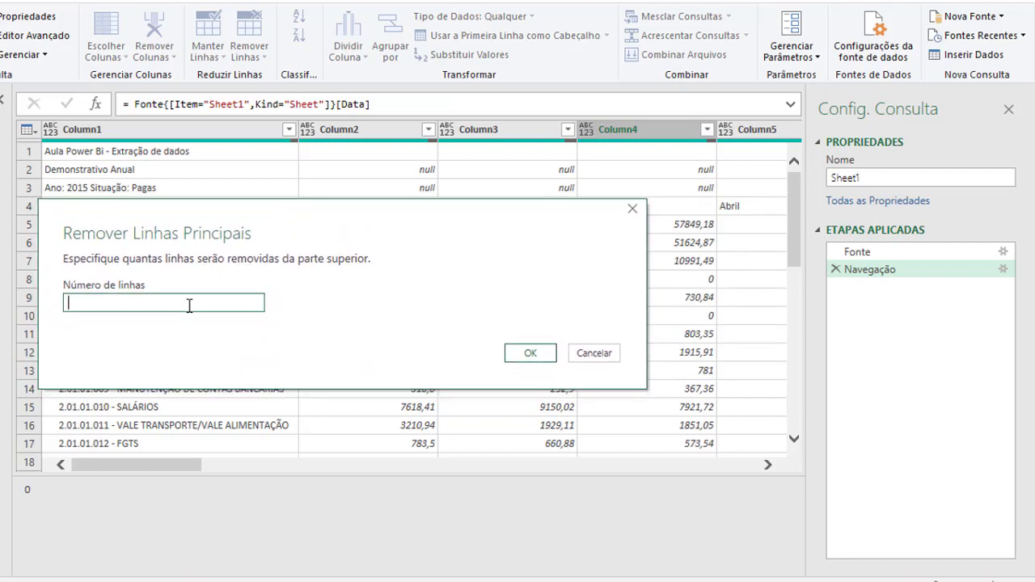
text(3)
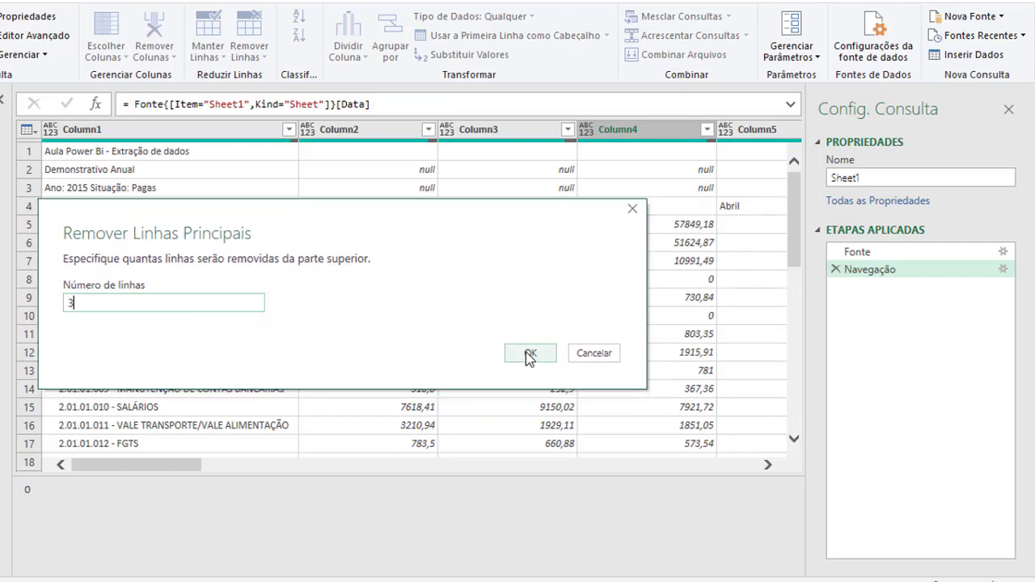
click(530, 356)
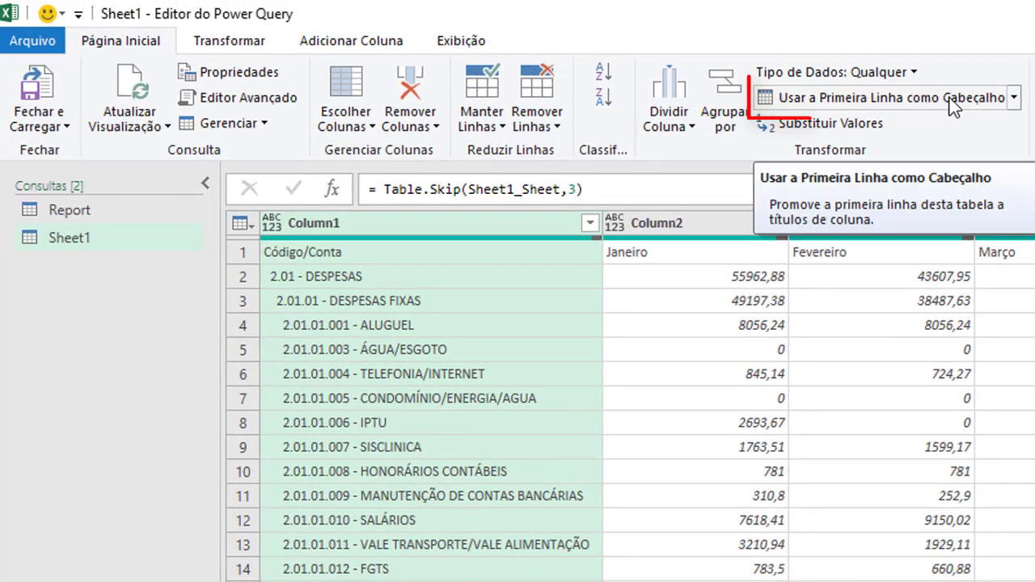
click(953, 104)
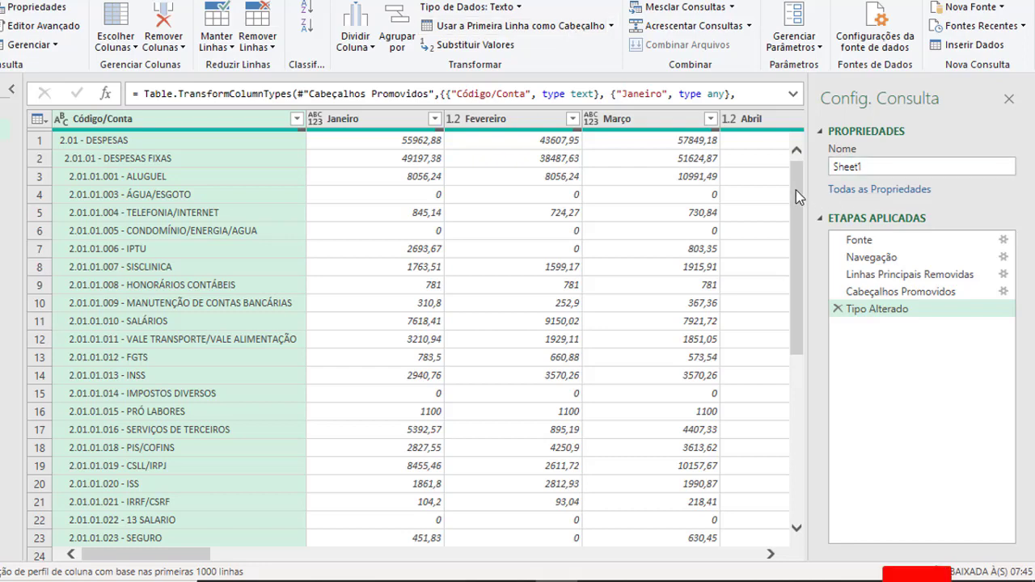
drag(796, 191, 797, 389)
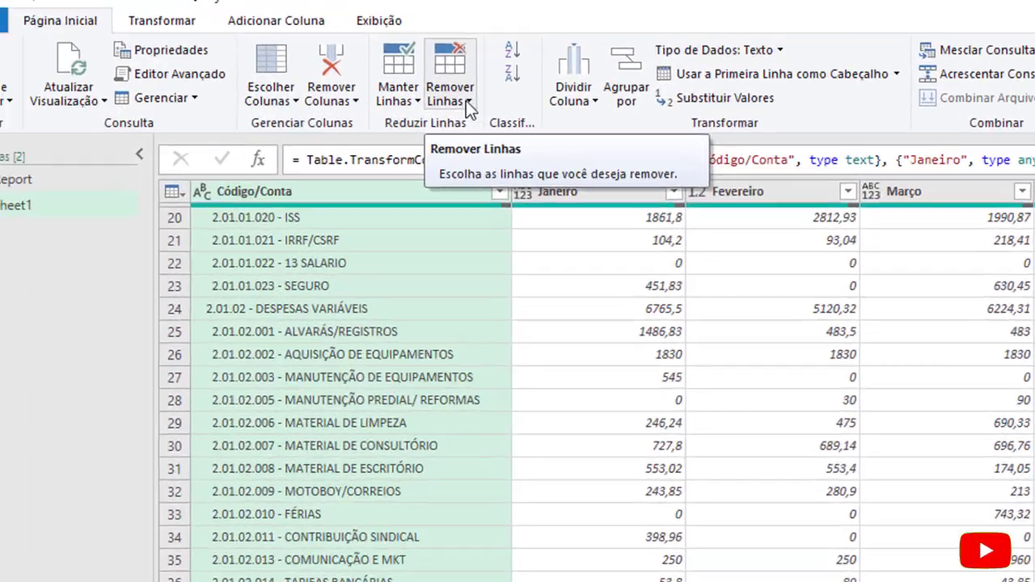
- Remove the bottom 2 rows of Sheet1 so it ends at COTA CAPITAL UNICRED
click(274, 50)
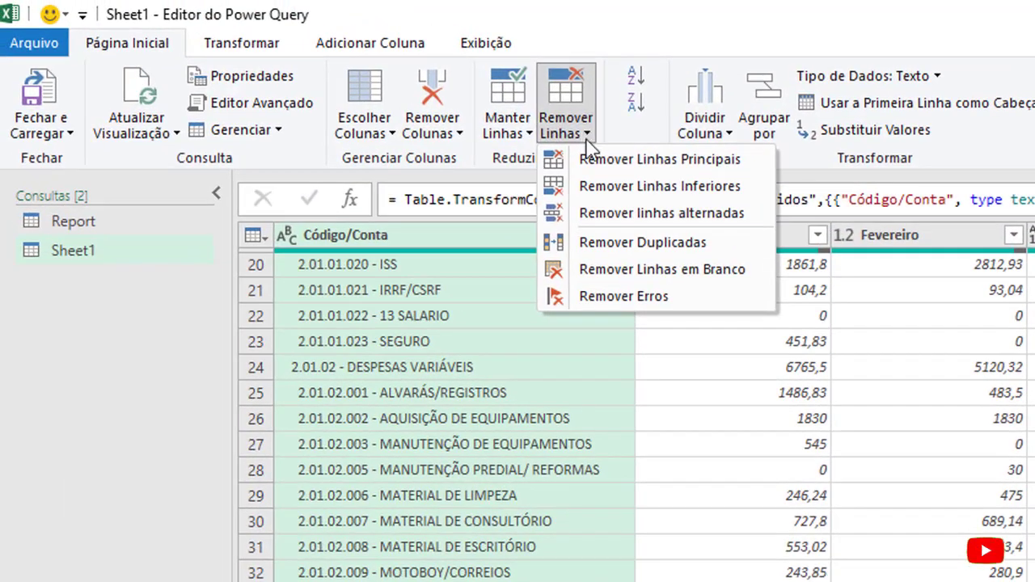
click(616, 195)
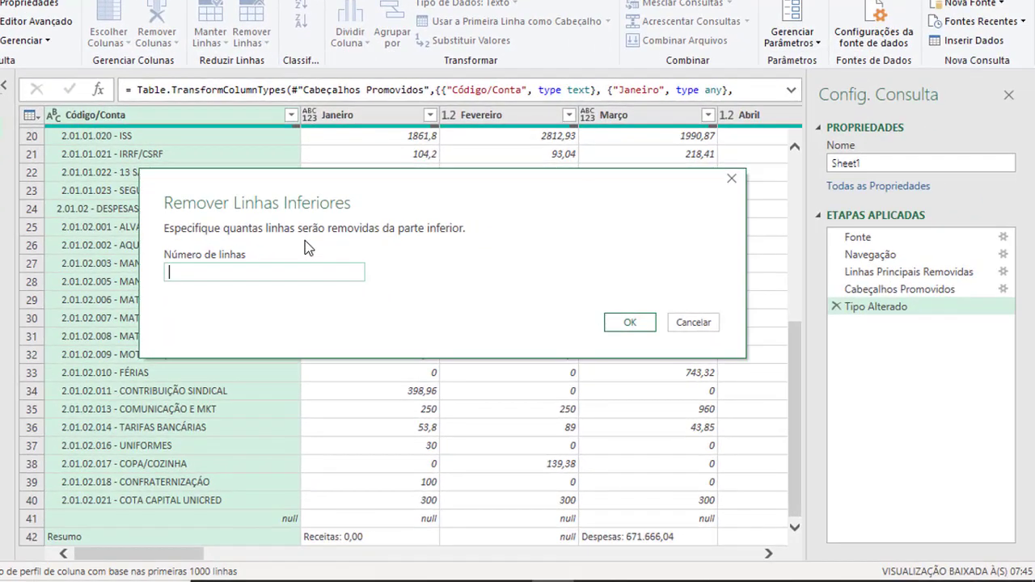
text(2)
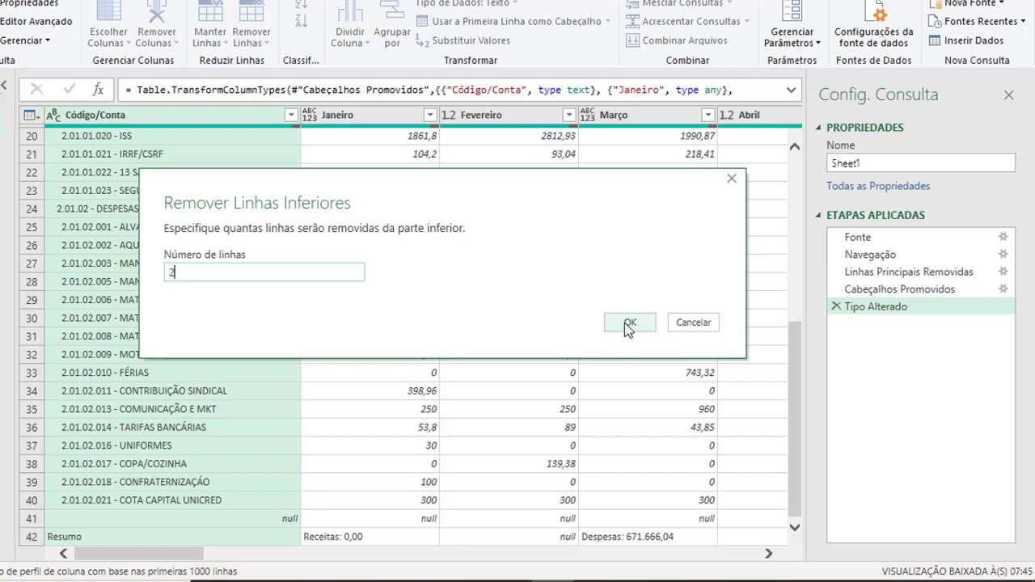
click(629, 324)
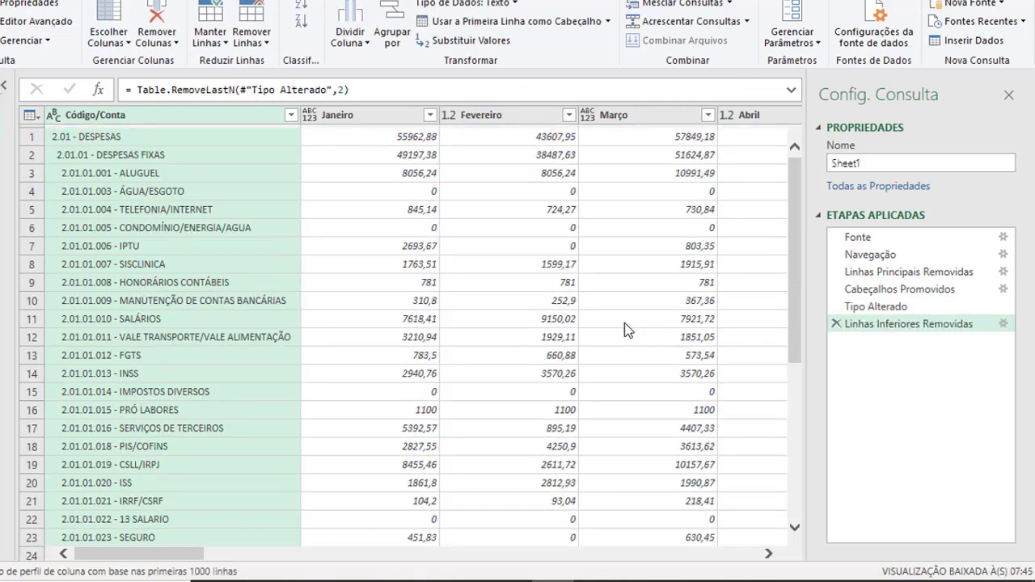
scroll(795, 321, down, 5)
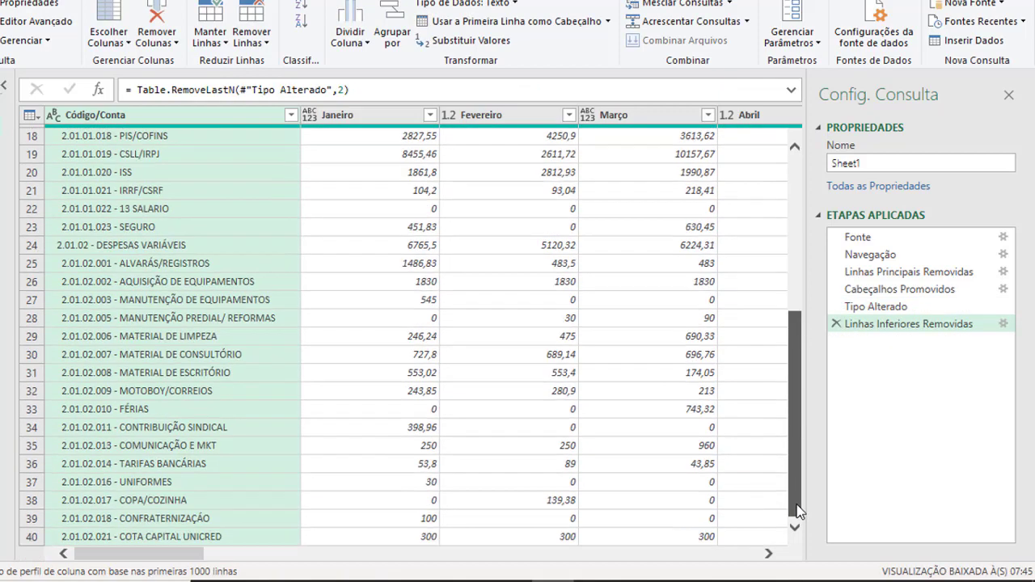
scroll(703, 178, up, 5)
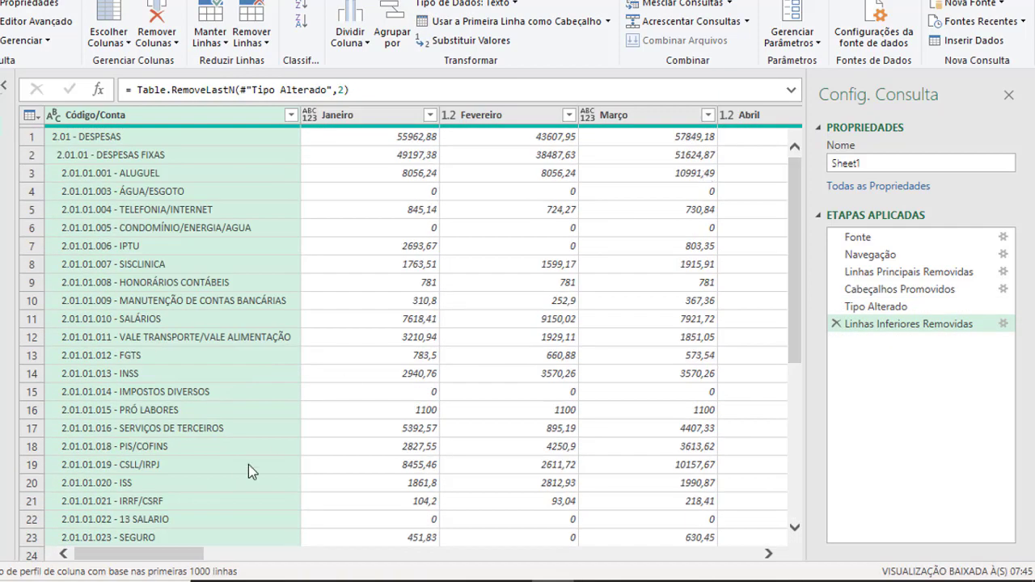
drag(181, 556, 482, 579)
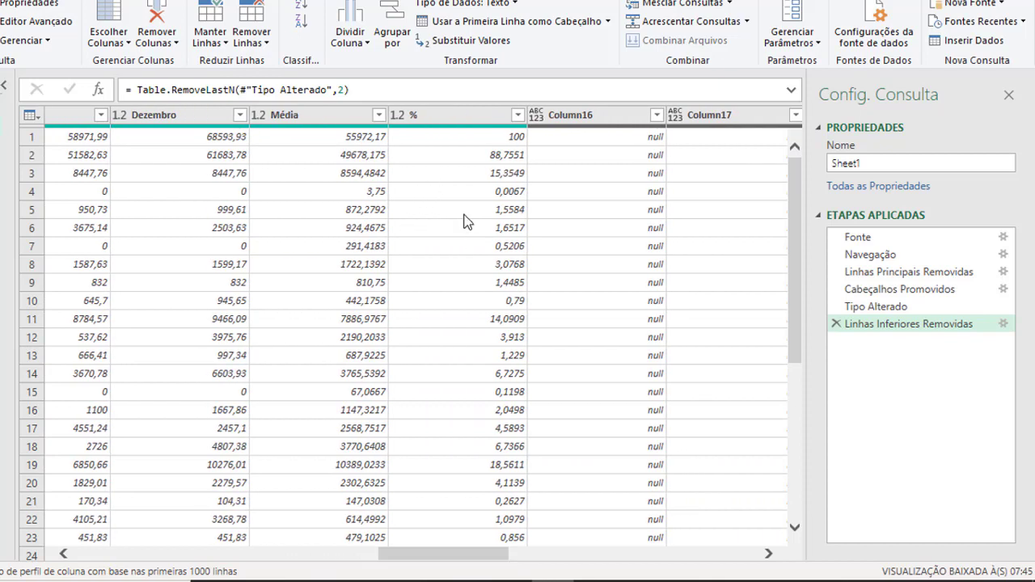
drag(459, 565, 715, 572)
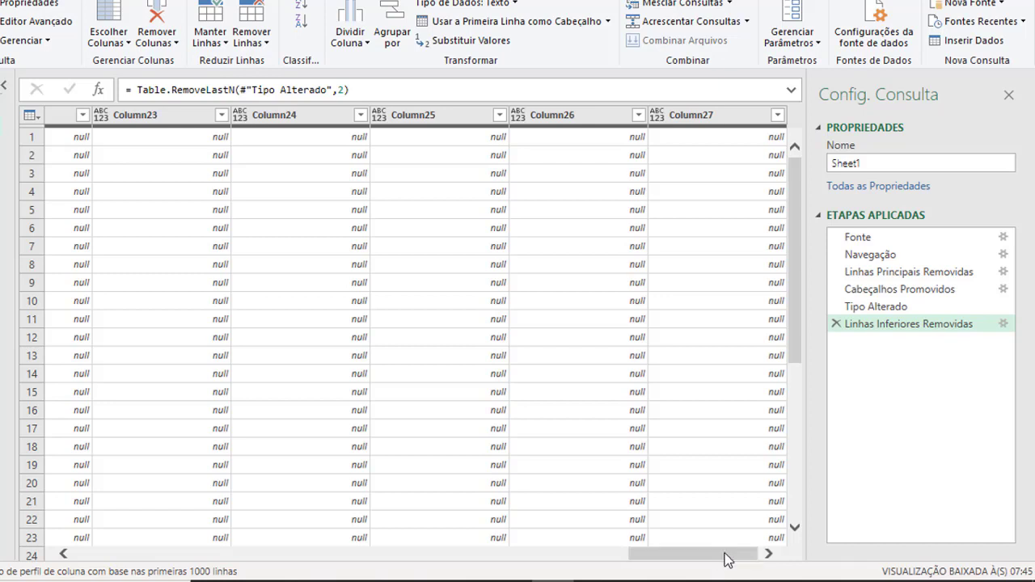
mouse_move(726, 560)
mouse_down()
mouse_move(444, 563)
mouse_move(499, 559)
mouse_move(483, 558)
mouse_up()
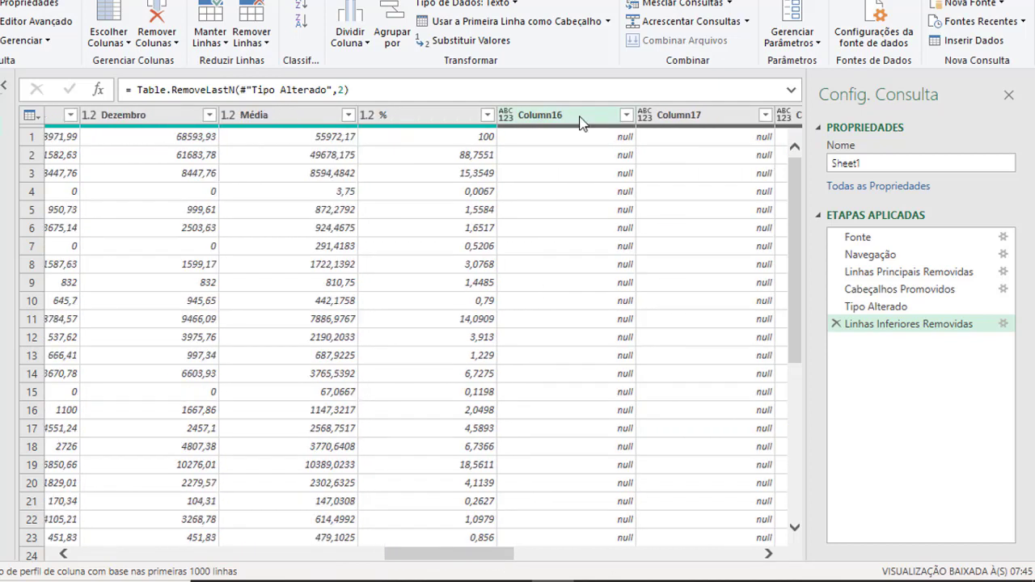
right_click(580, 121)
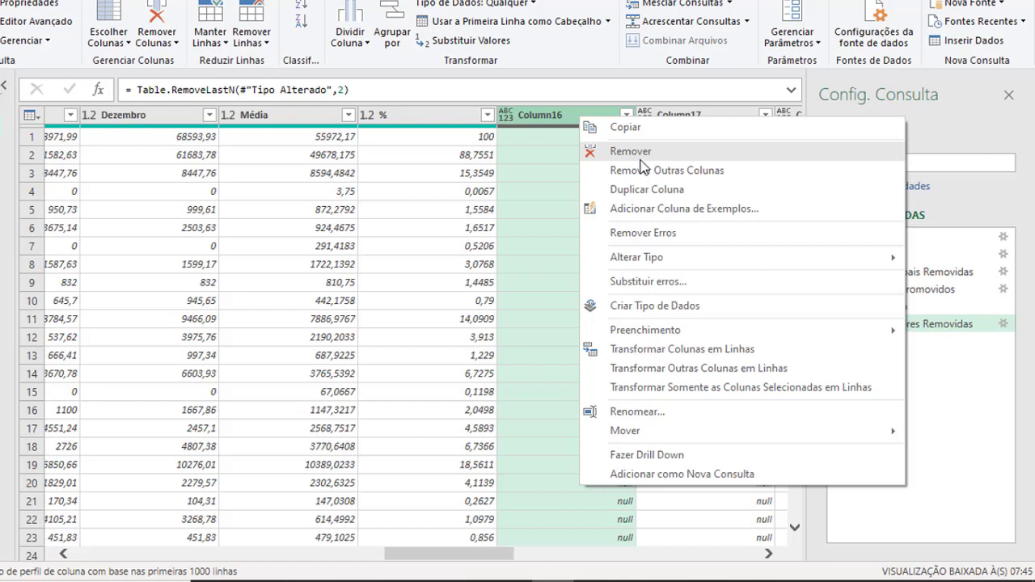
click(519, 188)
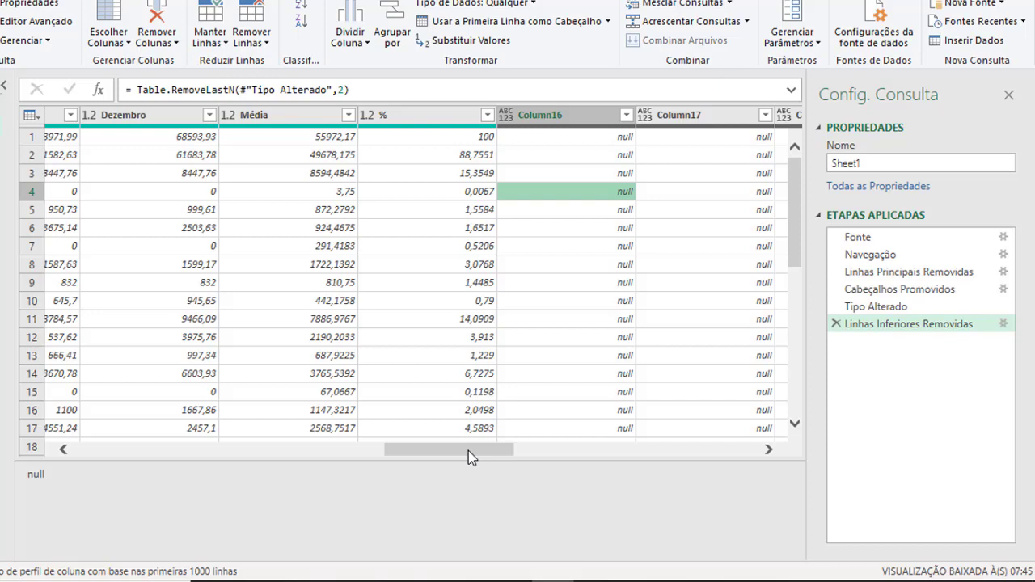
- Select Código/Conta through Dezembro and remove all other columns
drag(468, 451, 146, 451)
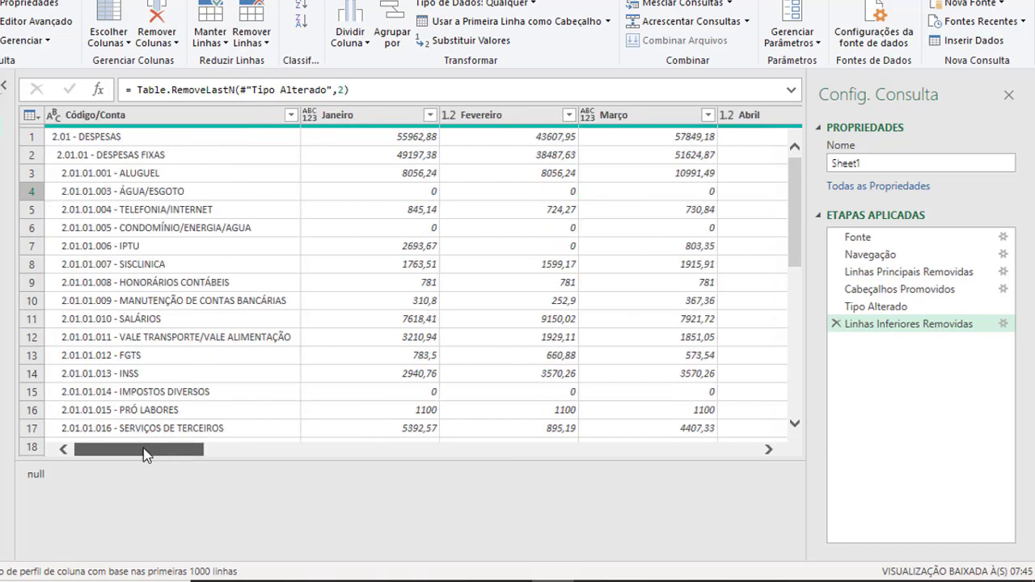
click(255, 126)
key(shift+Right)
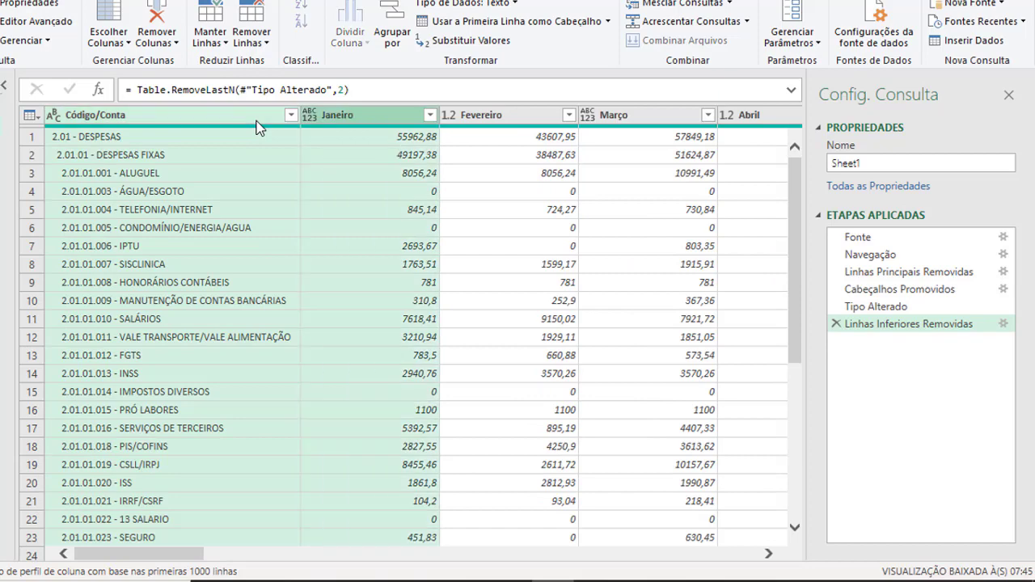
key(shift+Right)
key(shift+Right)
key(shift+Right)
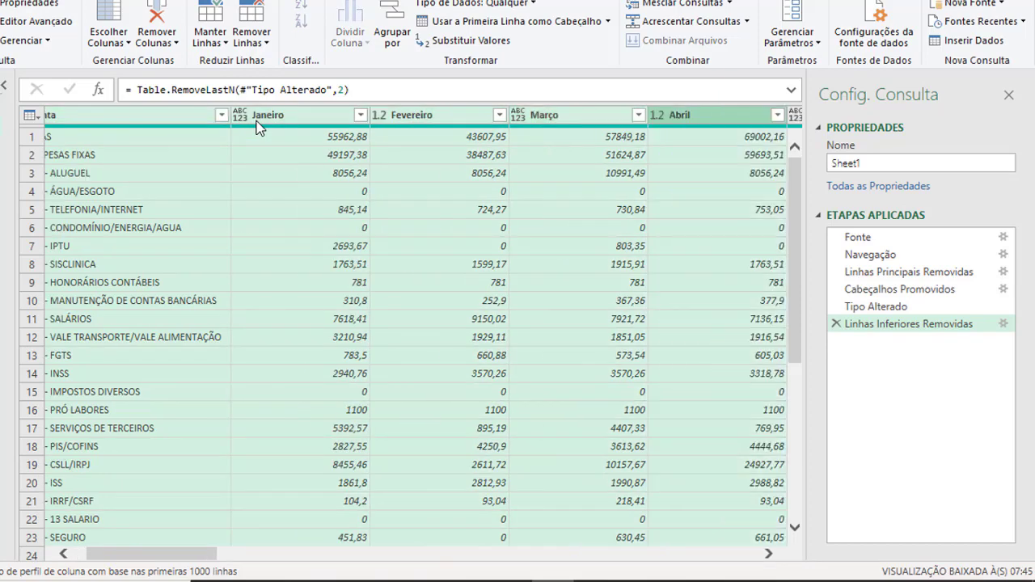
key(shift+Right)
key(shift+Right)
key(shift+Right)
key(shift+Right)
key(shift+Right)
key(shift+Right)
key(shift+Right)
key(shift+Right)
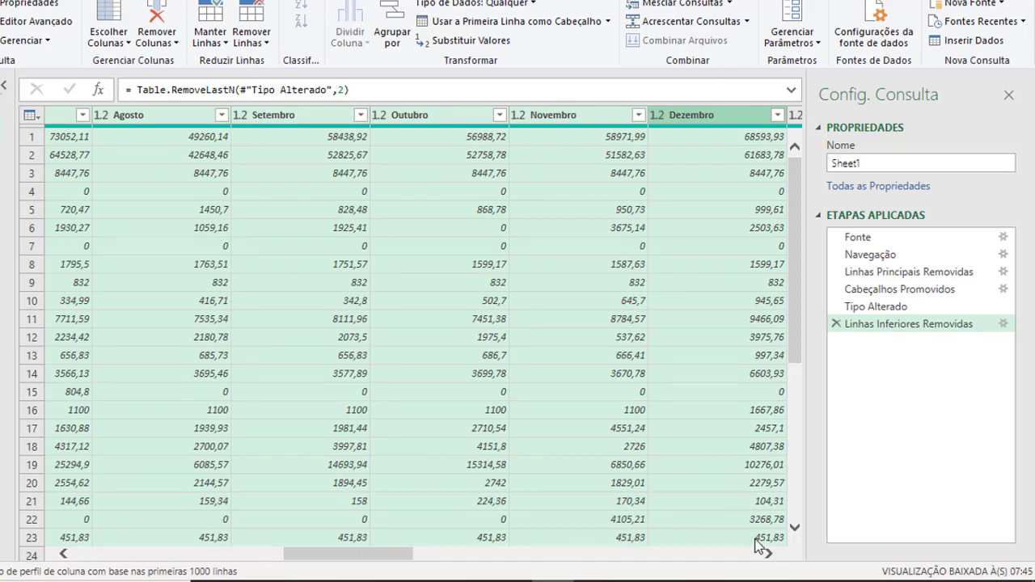
click(768, 555)
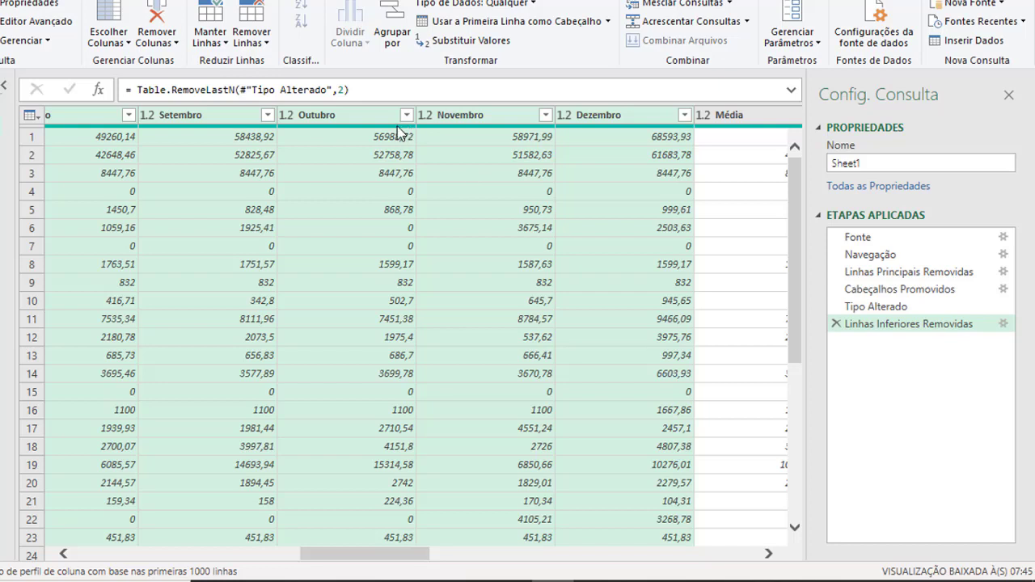
mouse_move(424, 128)
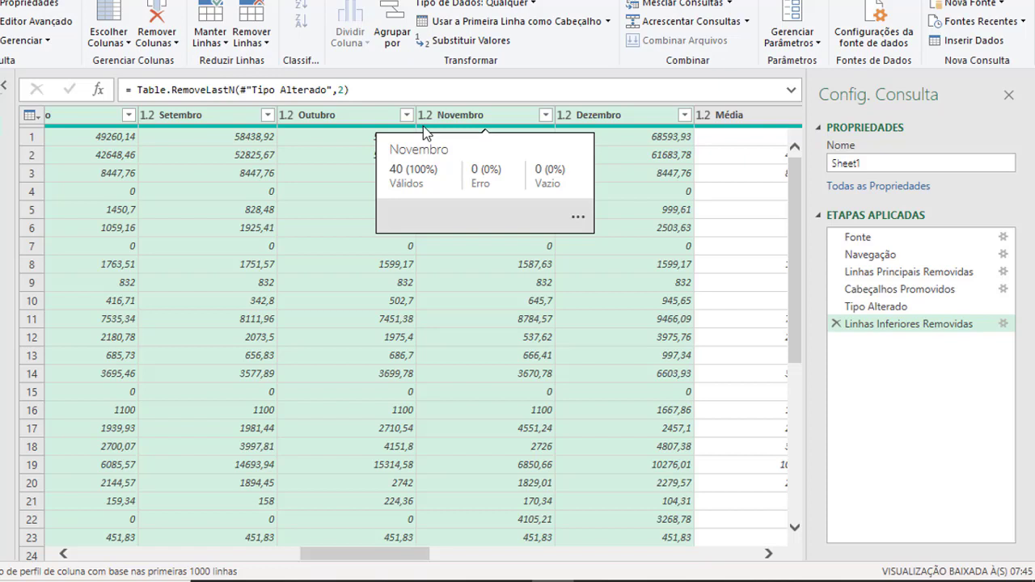
right_click(369, 120)
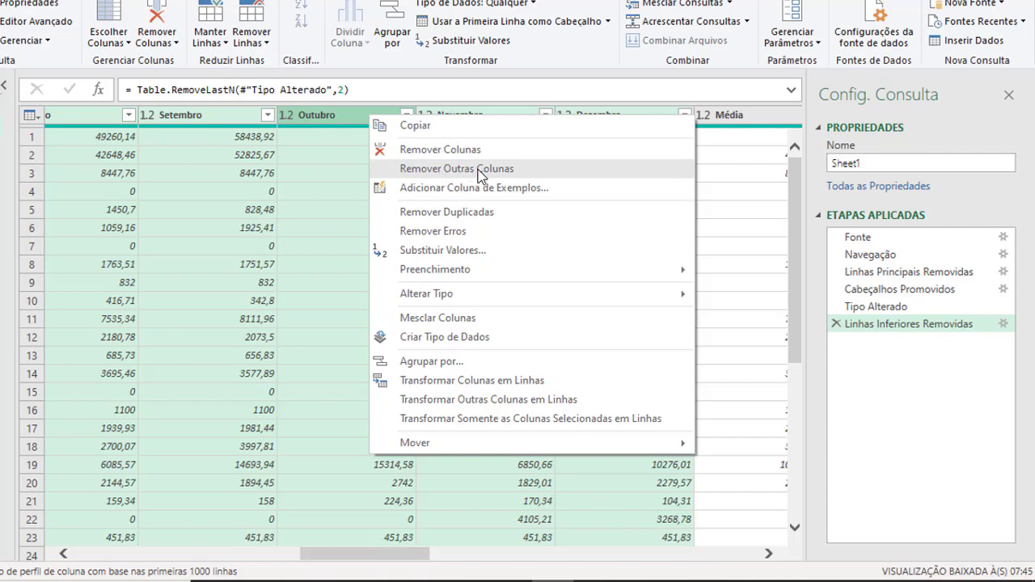
click(478, 169)
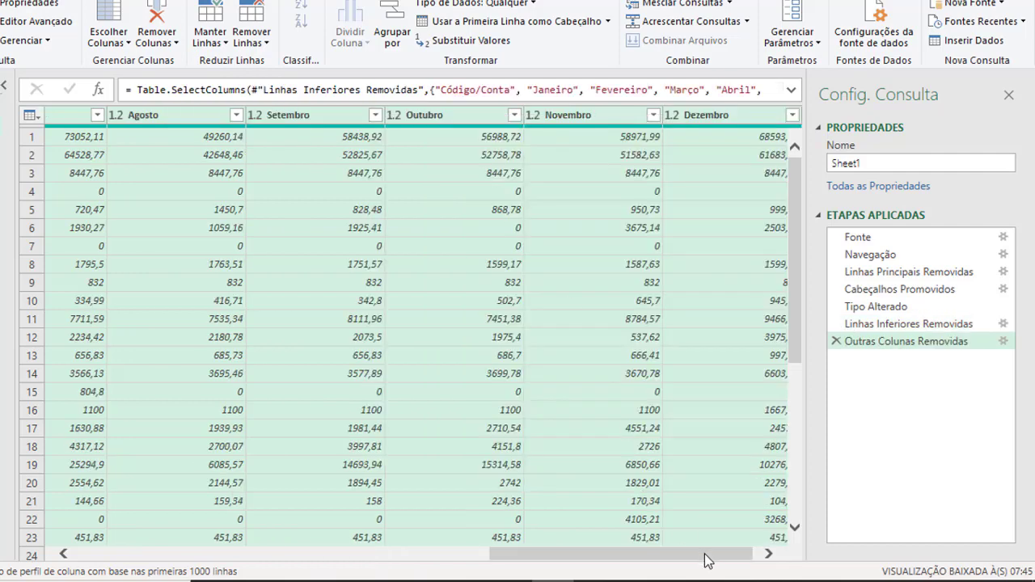
drag(708, 557, 212, 568)
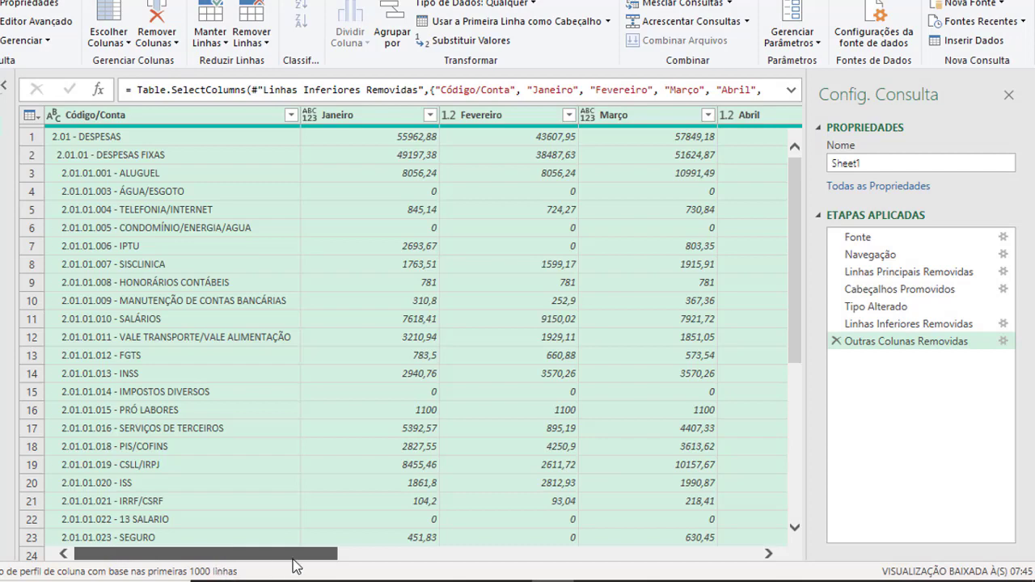
- Split Código/Conta by the custom delimiter '-' at each occurrence into code and account-name columns
mouse_move(294, 558)
mouse_down()
mouse_move(752, 578)
mouse_move(243, 555)
mouse_up()
click(144, 137)
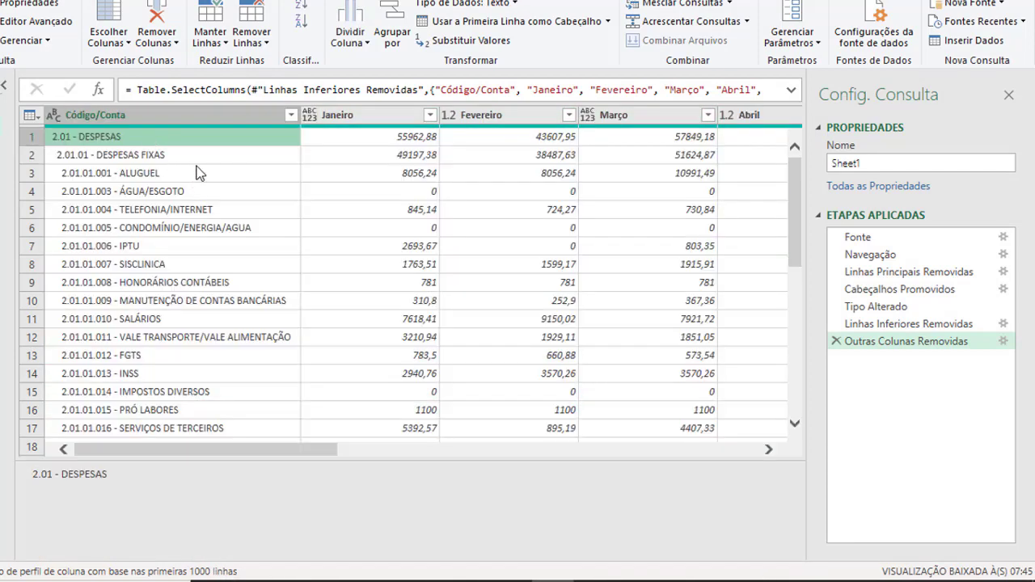
click(252, 168)
click(173, 121)
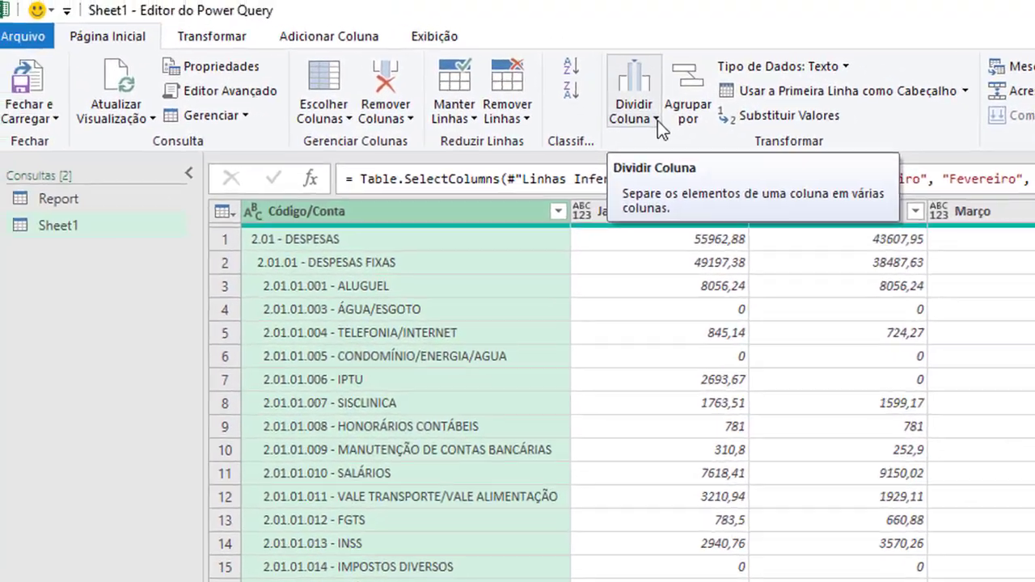
click(436, 63)
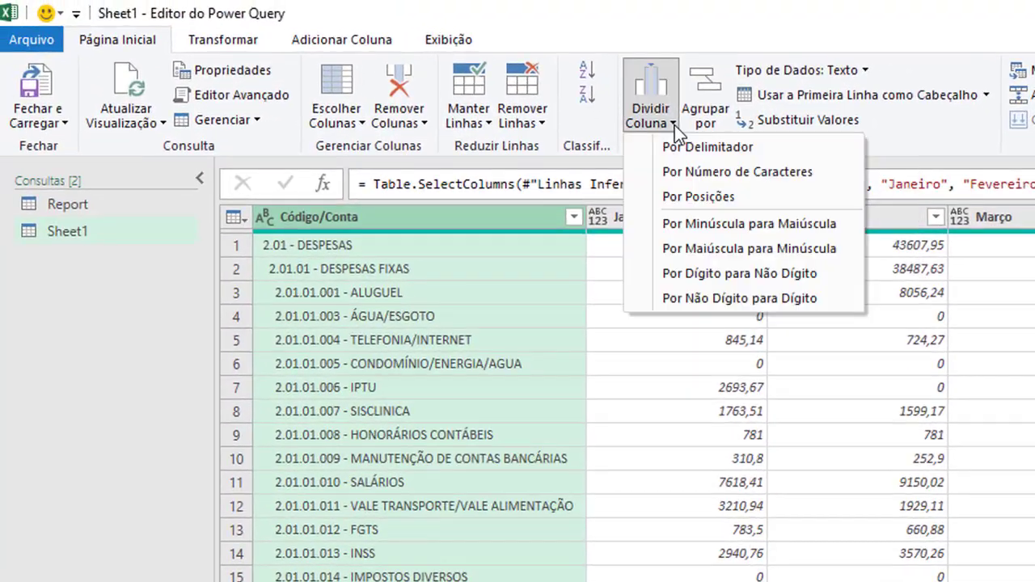
click(799, 148)
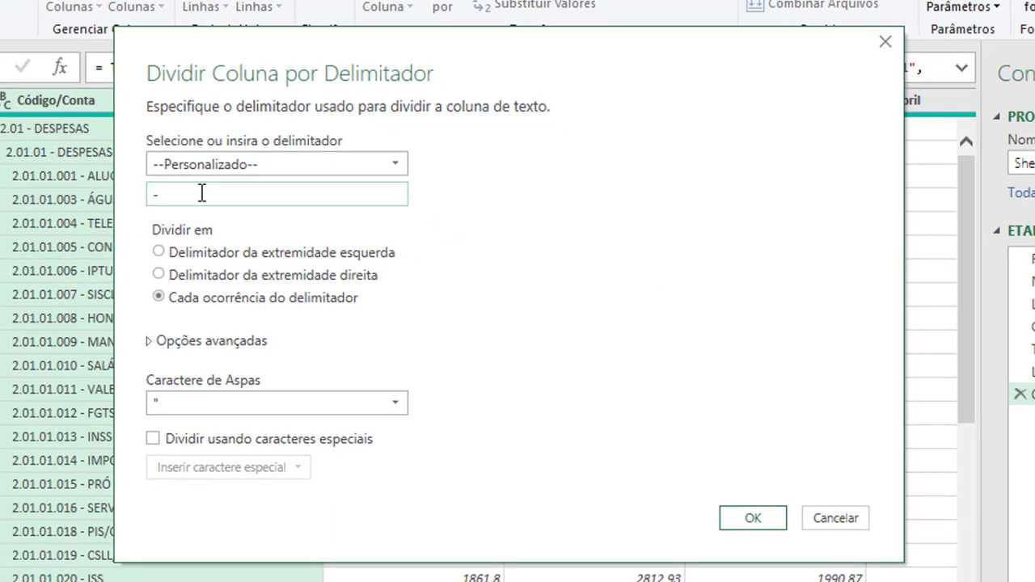
text(-)
click(764, 519)
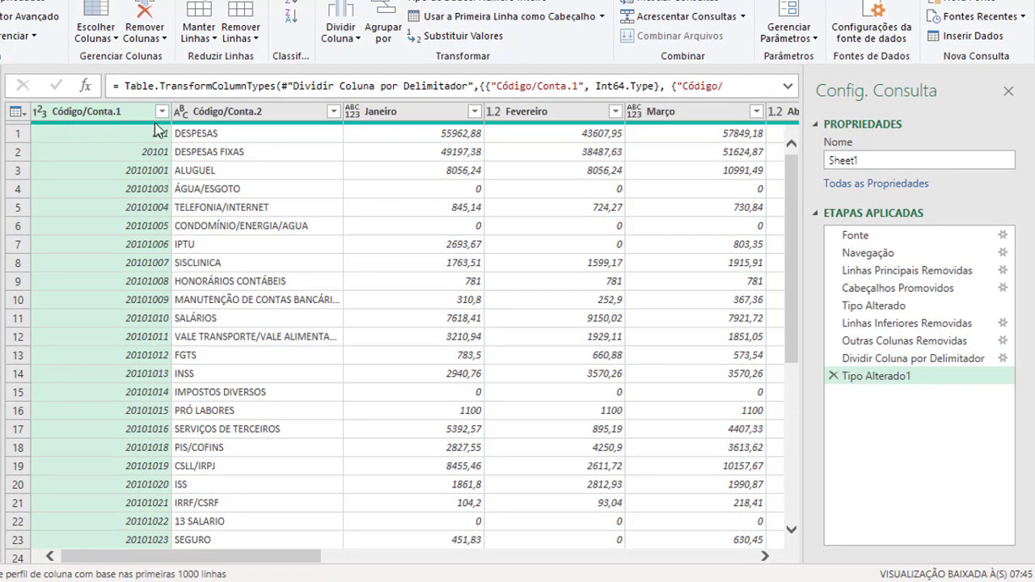
- Delete the Tipo Alterado1 step and trim spaces from Código/Conta.1, keeping codes as text
click(833, 376)
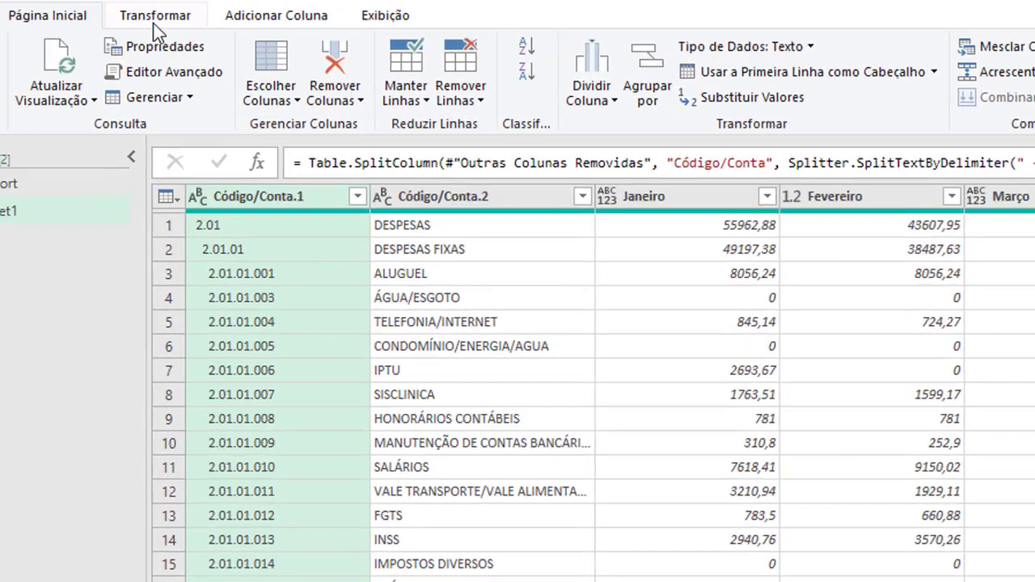
click(153, 24)
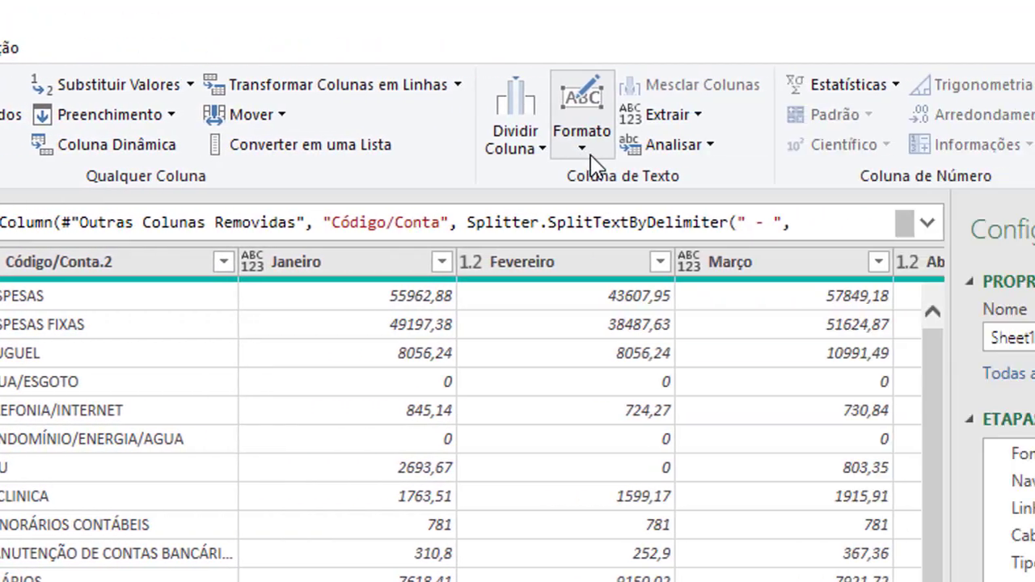
click(495, 150)
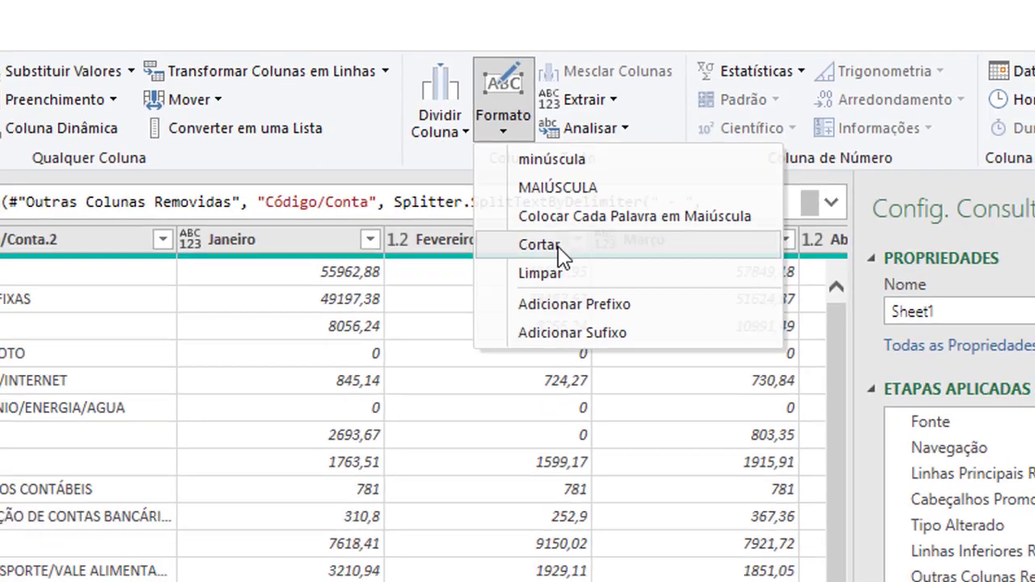
click(550, 273)
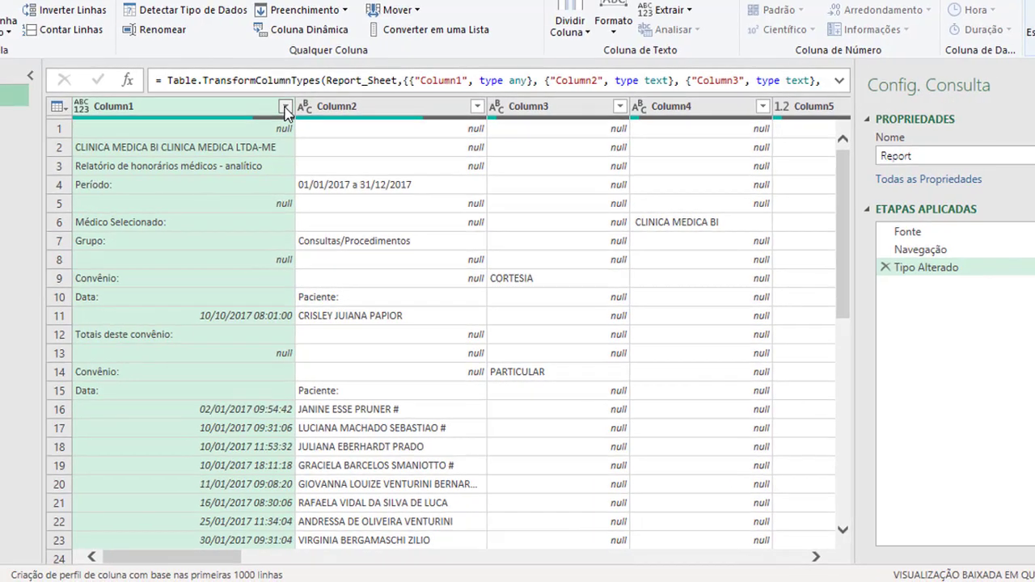
- Open the Report query's Column1 filter and load its full value list with Carregar mais
click(250, 107)
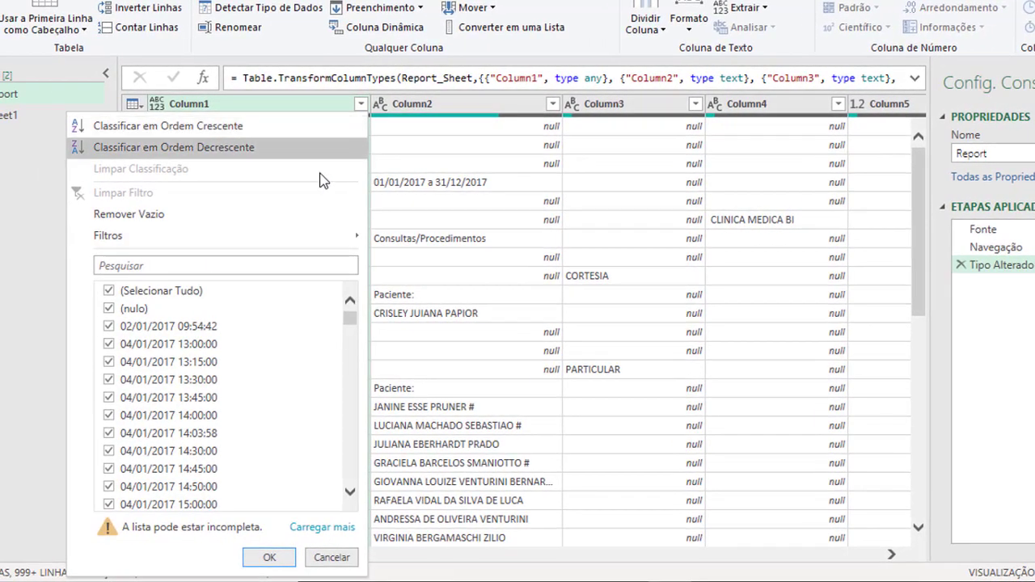
click(426, 246)
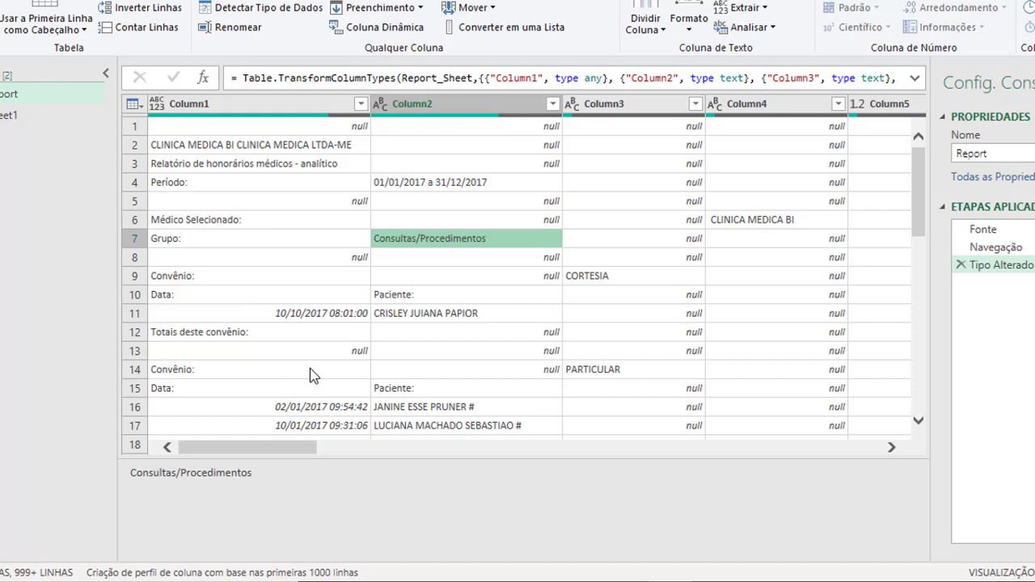
click(361, 105)
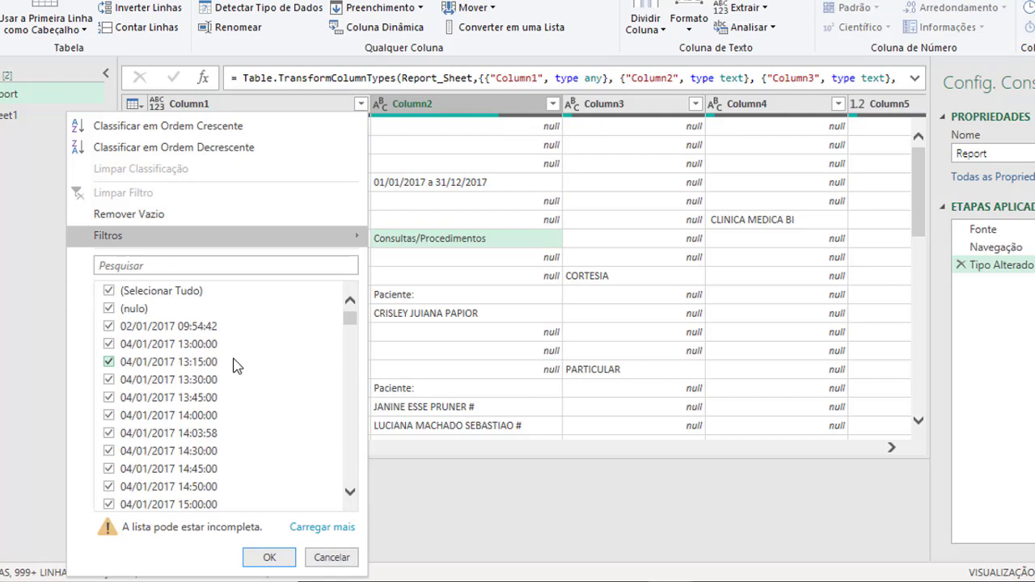
click(332, 532)
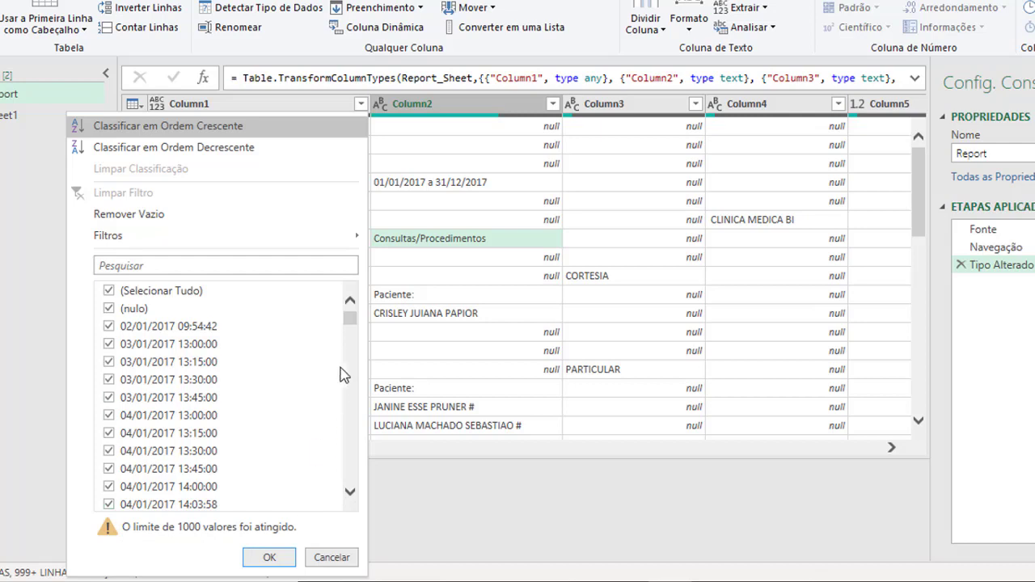
- Uncheck Column1's label values (Data:, Grupo:, Convênio:, totals, title rows) and apply the filter
drag(348, 320, 352, 458)
click(194, 489)
click(164, 470)
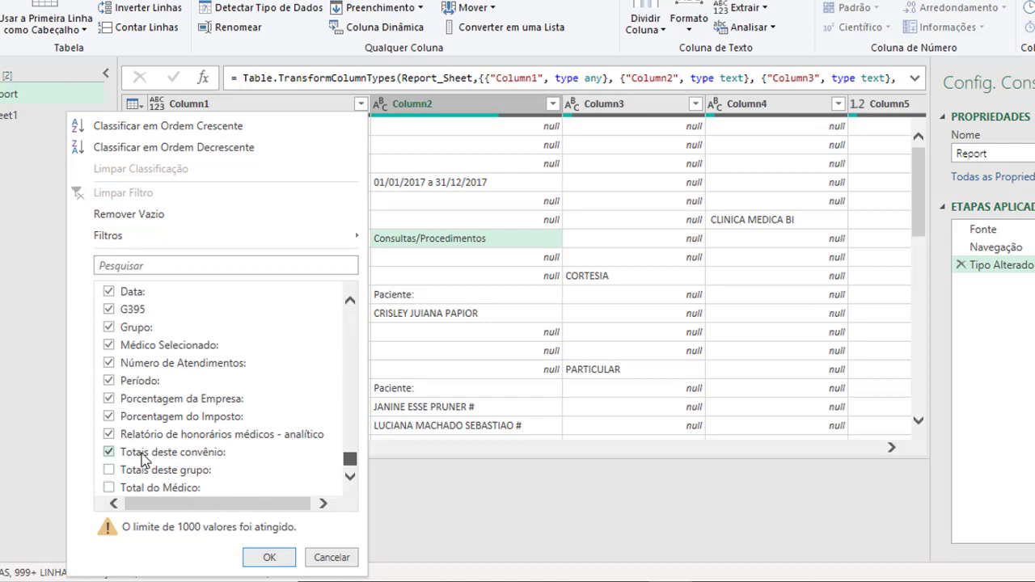
click(141, 452)
click(121, 434)
click(110, 416)
click(111, 399)
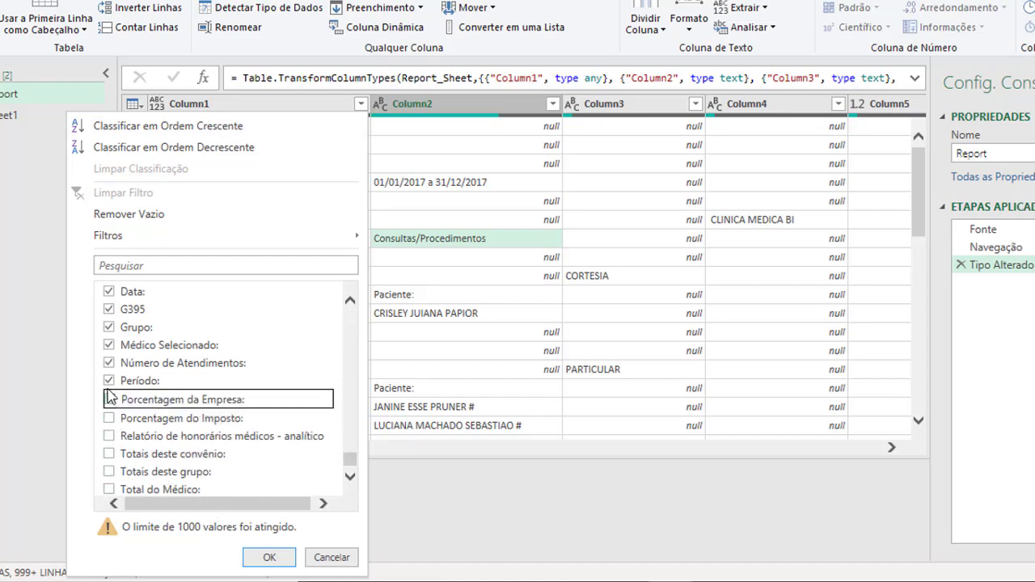
click(110, 380)
click(110, 362)
click(110, 344)
click(111, 328)
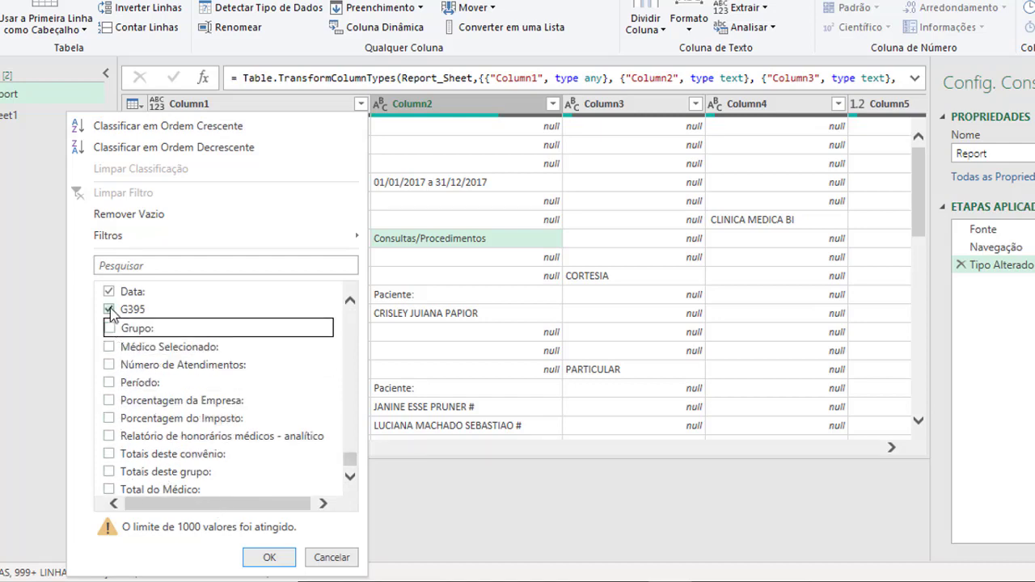
click(110, 310)
click(109, 291)
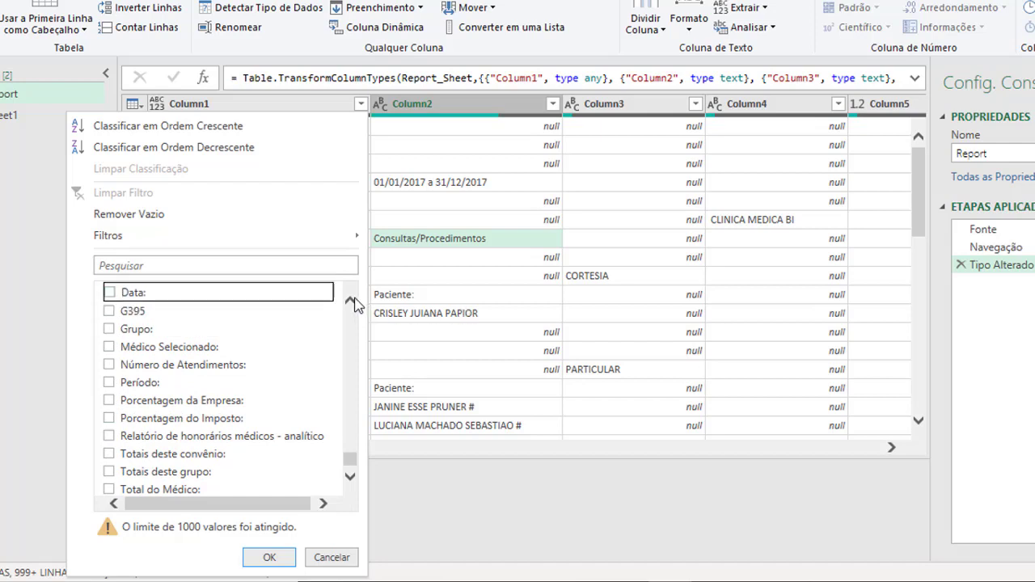
scroll(356, 303, up, 5)
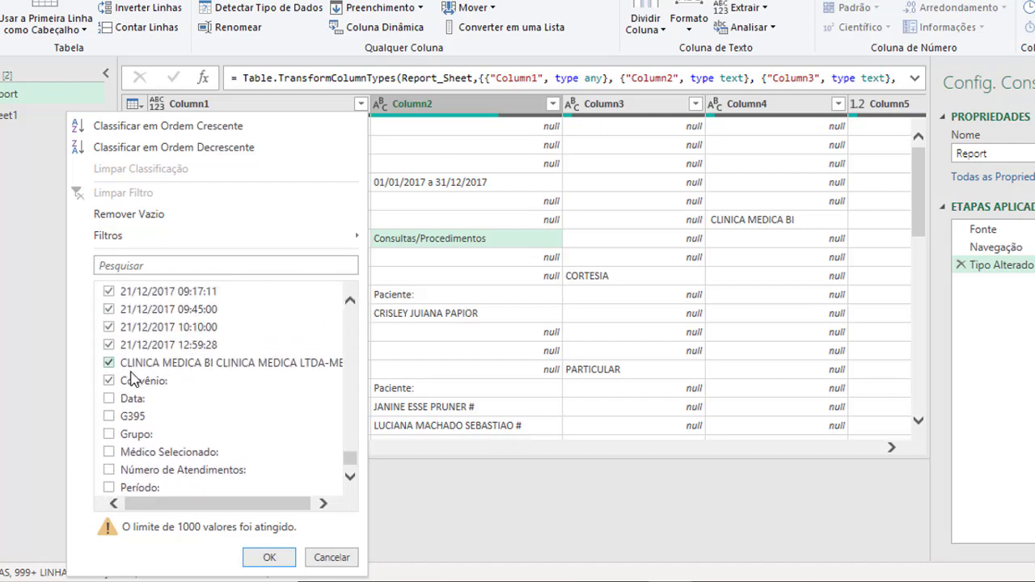
click(109, 380)
click(109, 363)
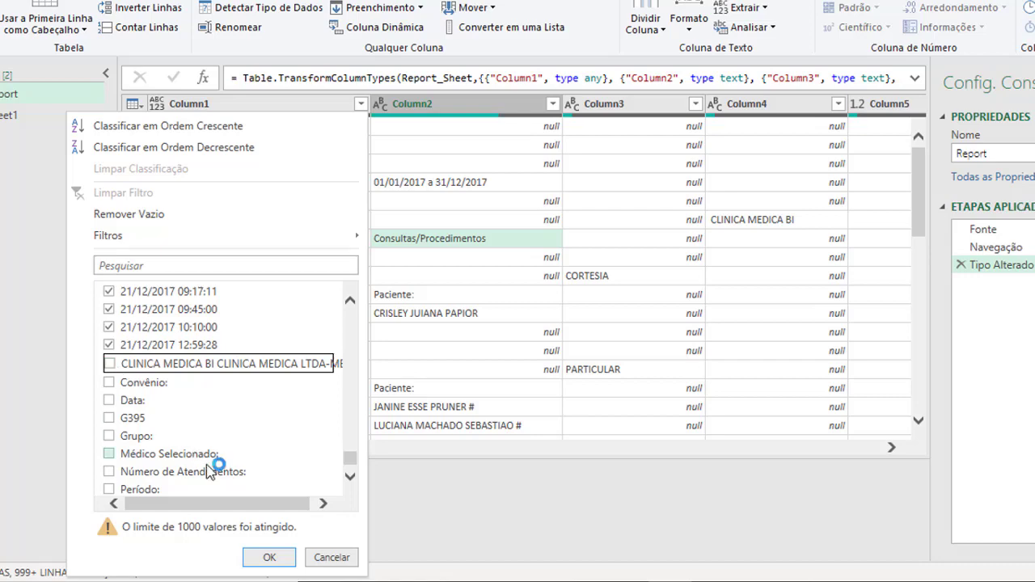
click(270, 558)
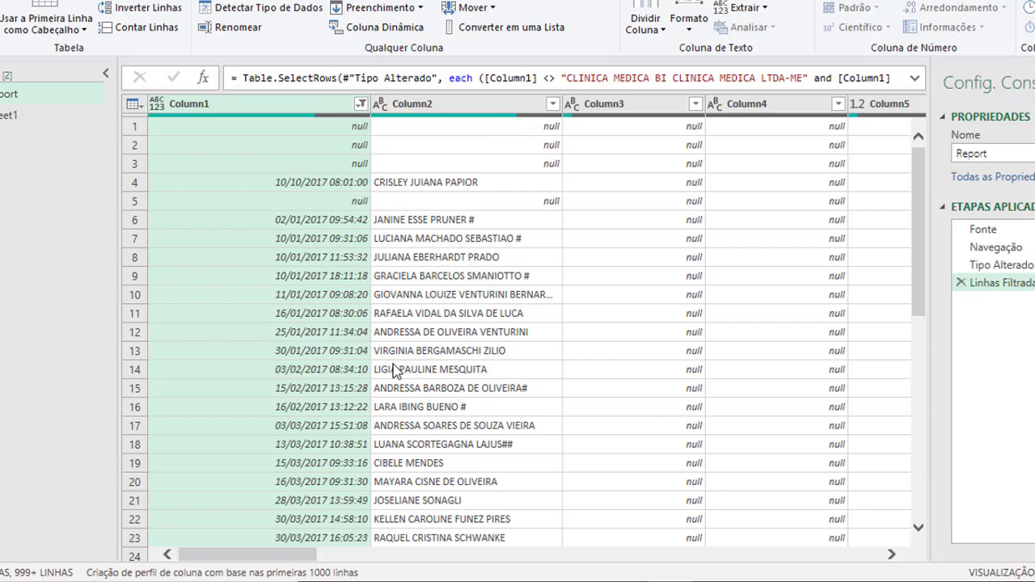
- Uncheck (nulo) in Column1's filter so null rows are excluded as well
click(361, 104)
click(136, 309)
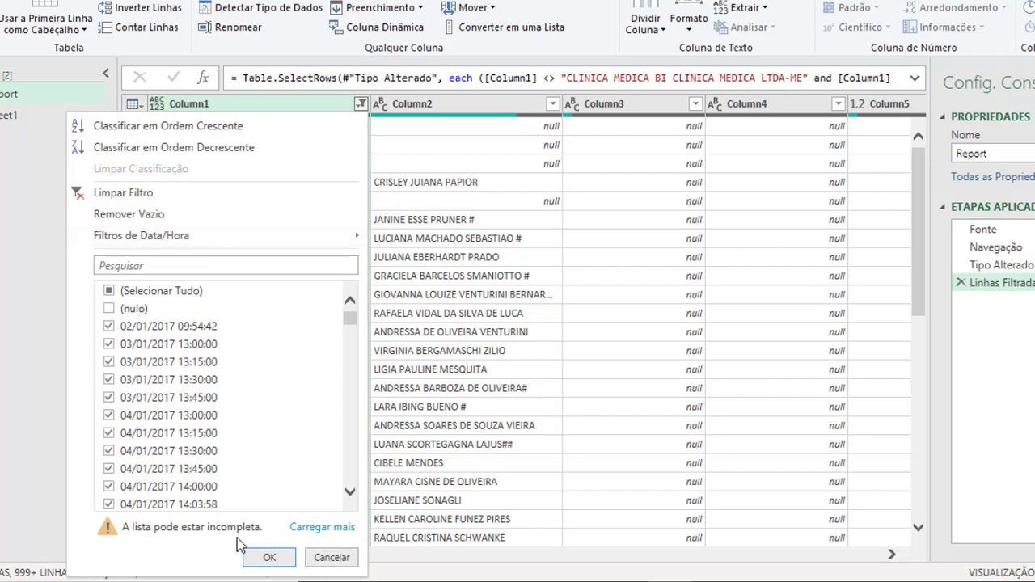
click(269, 560)
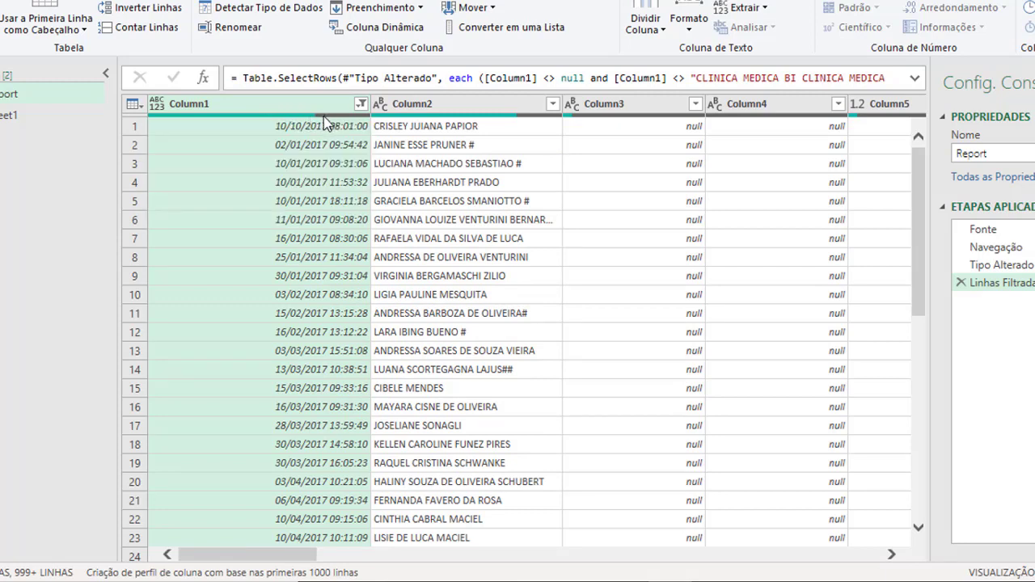
mouse_move(322, 120)
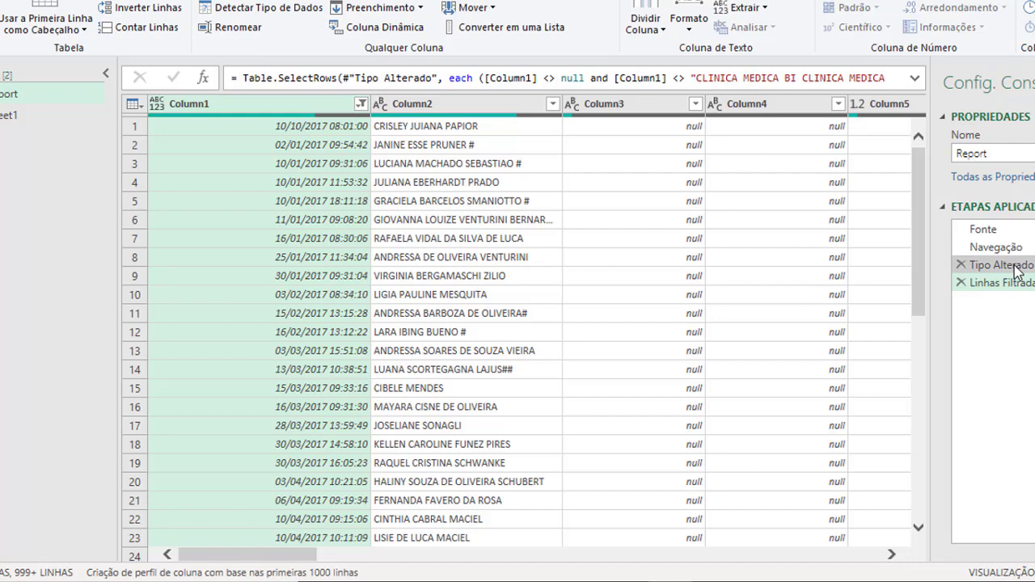
click(1017, 272)
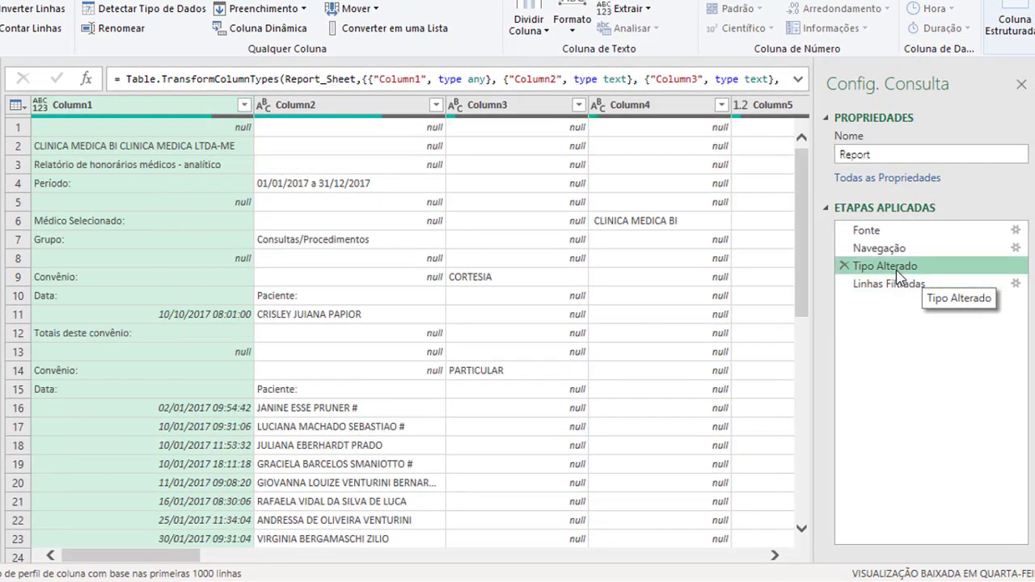
click(898, 285)
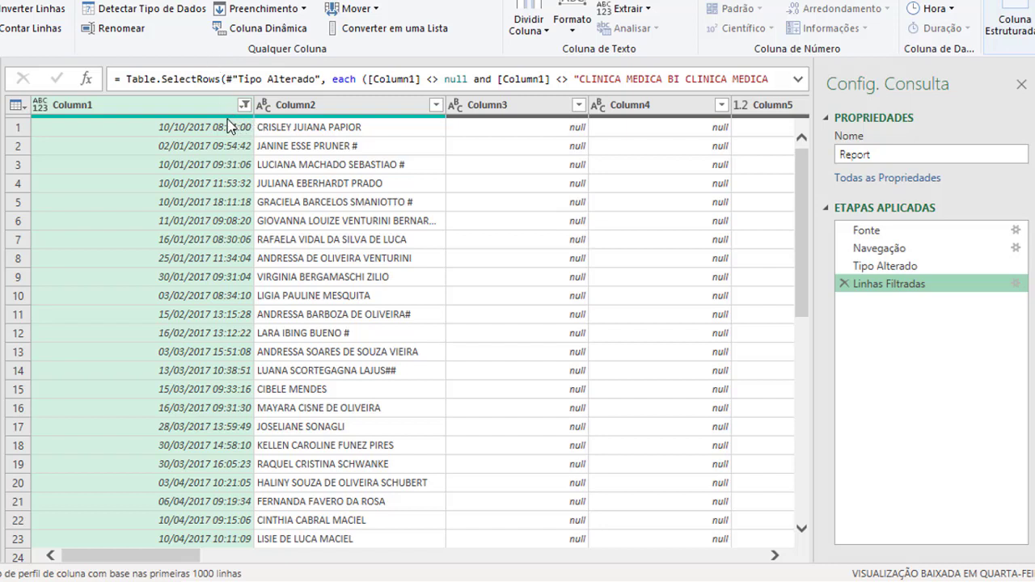
mouse_move(232, 121)
click(524, 105)
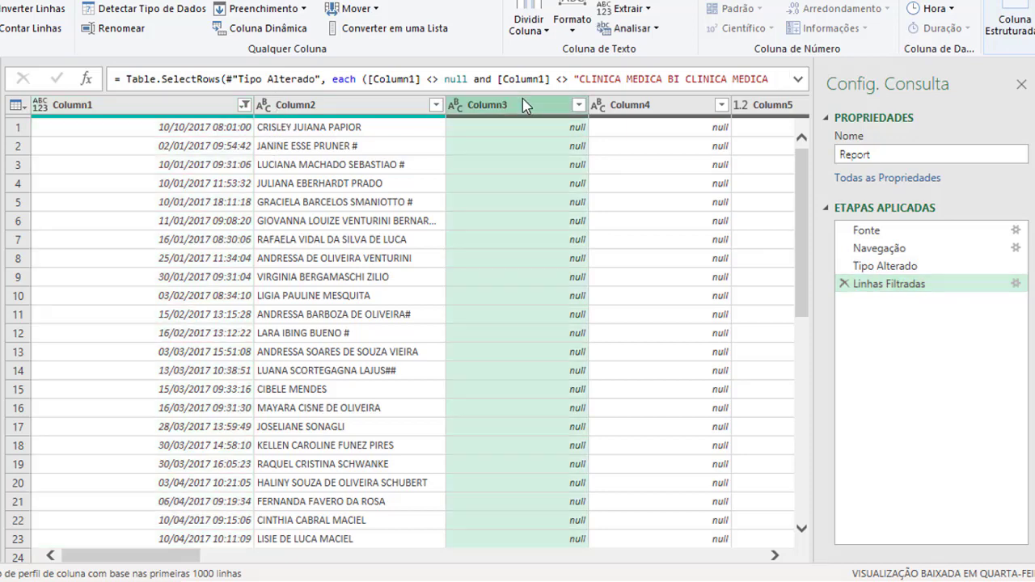
key(shift+Right)
key(shift+Right)
key(shift+Right)
key(shift+Right)
key(shift+Left)
key(shift+Left)
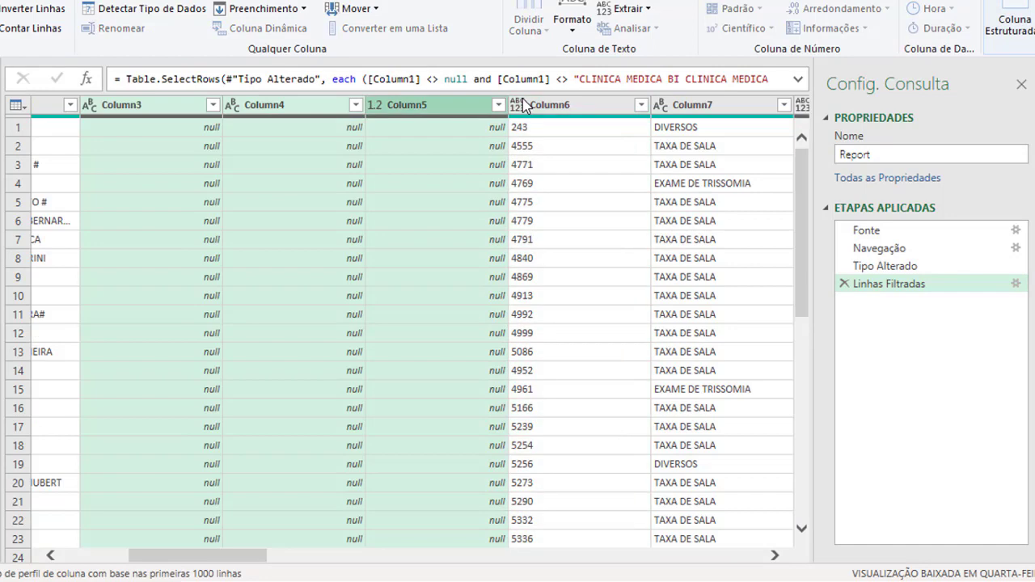
right_click(473, 105)
click(521, 151)
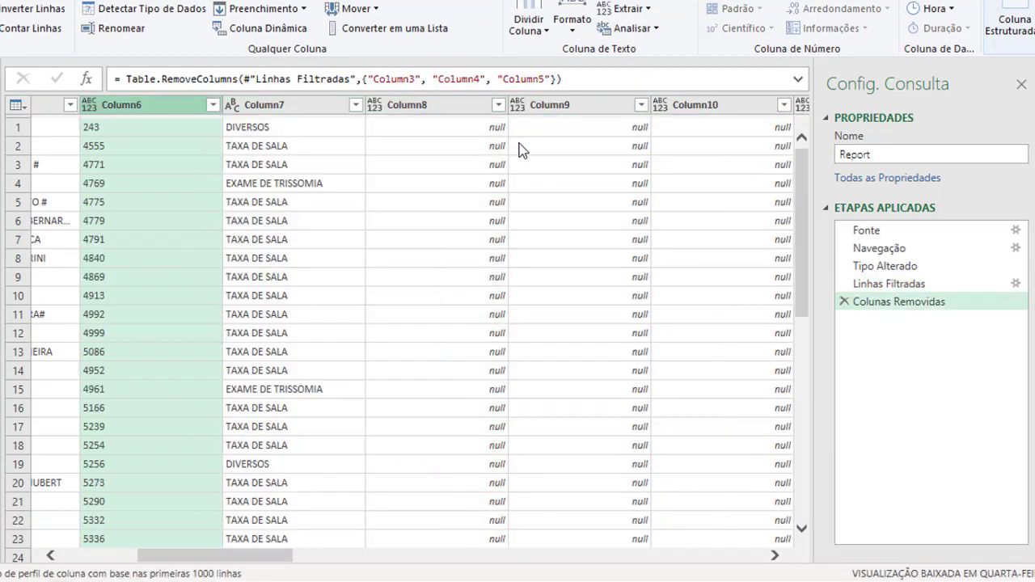
key(shift+Right)
key(shift+Right)
key(shift+Right)
right_click(584, 104)
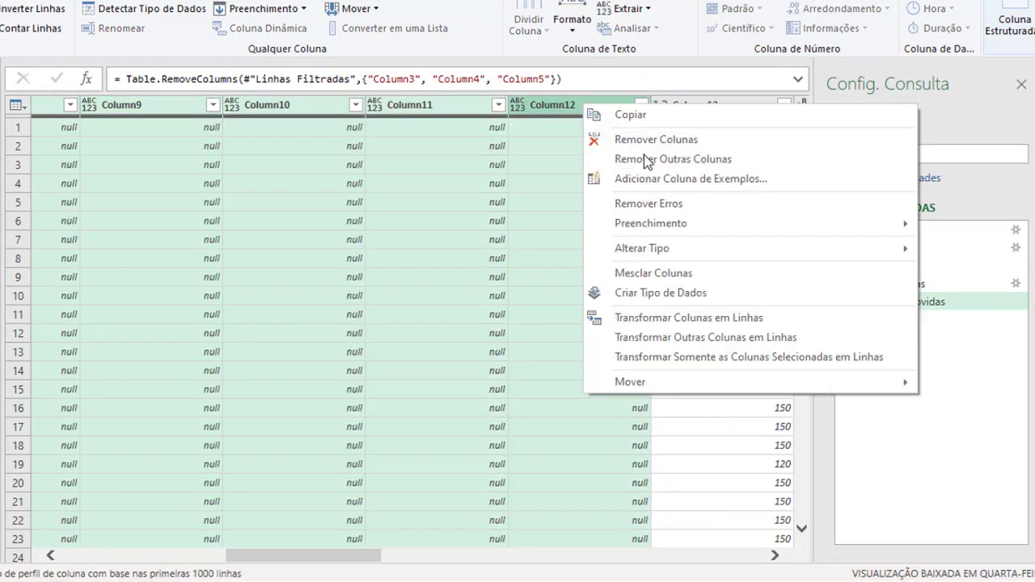
click(659, 139)
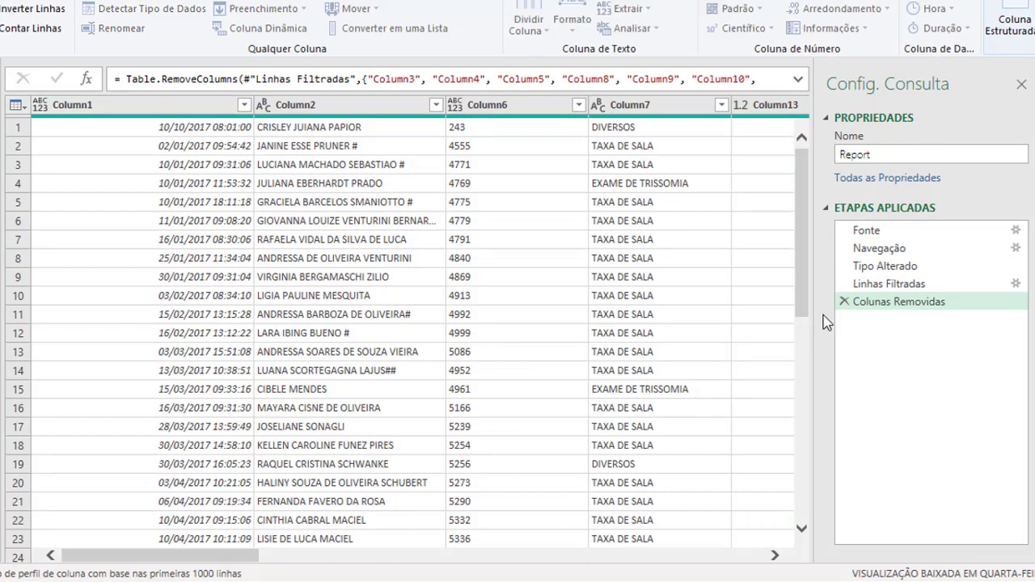
click(845, 303)
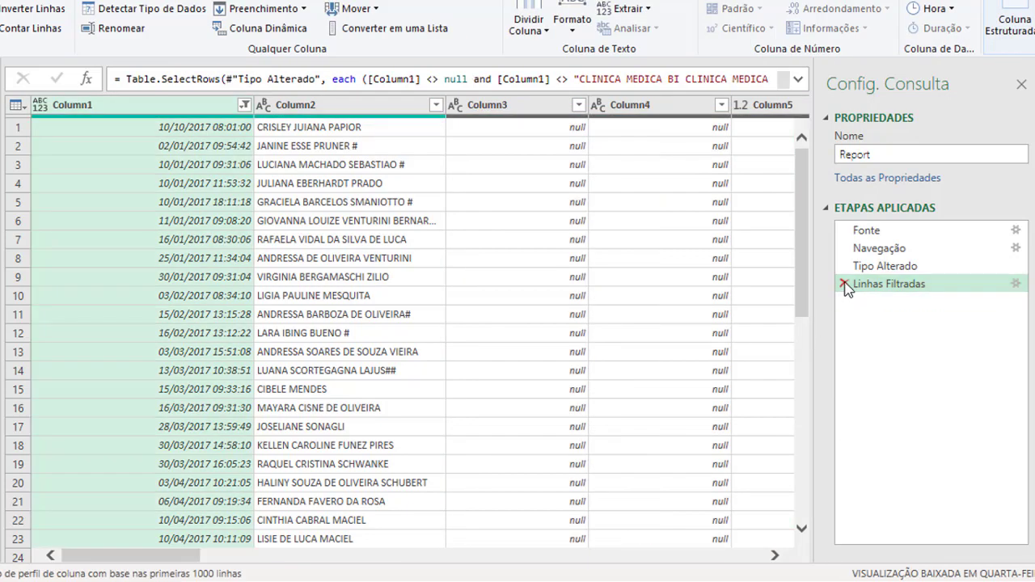
- Delete the Linhas Filtradas step and change Column1's type to Data/hora
click(844, 284)
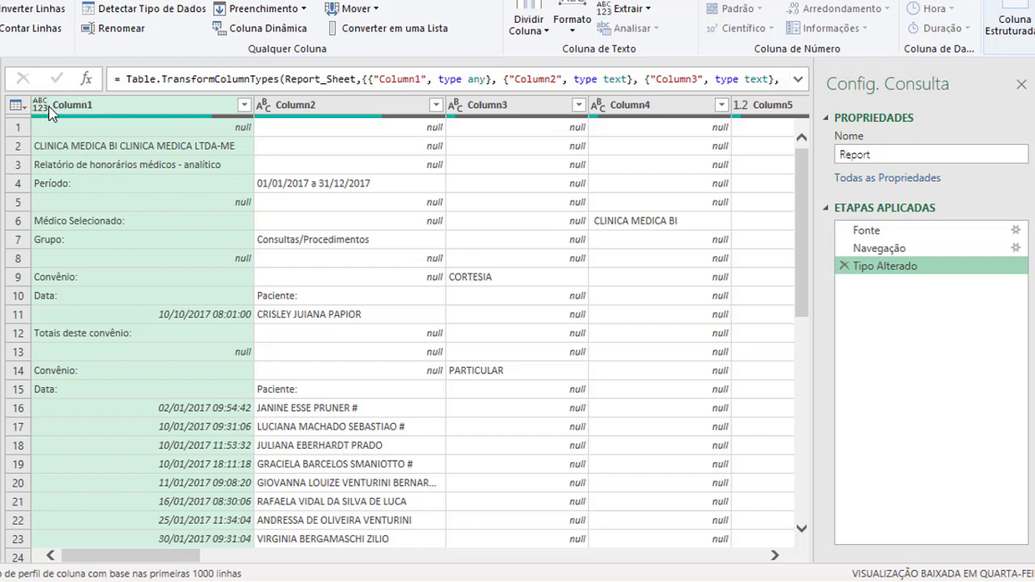
click(44, 109)
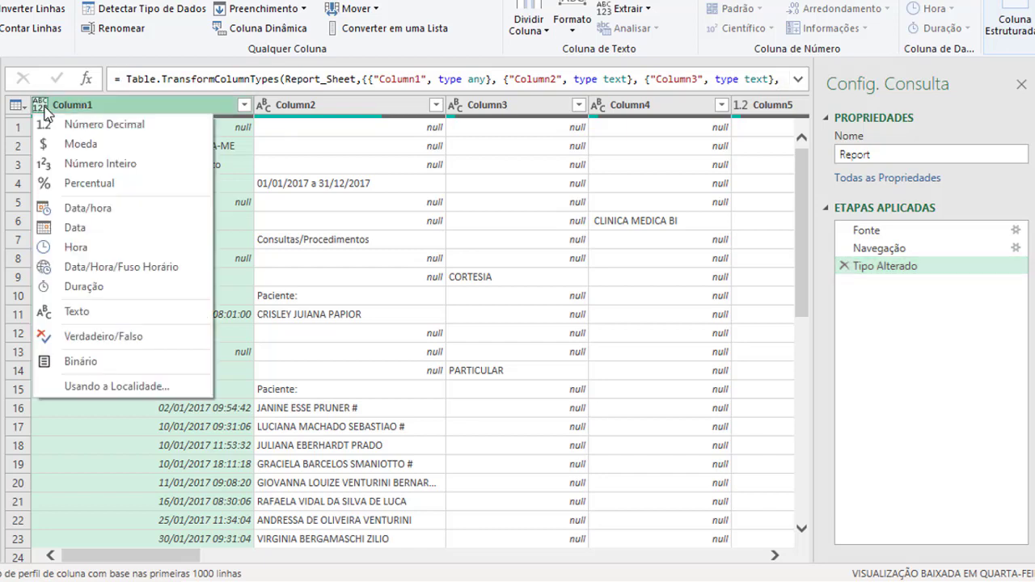
click(95, 210)
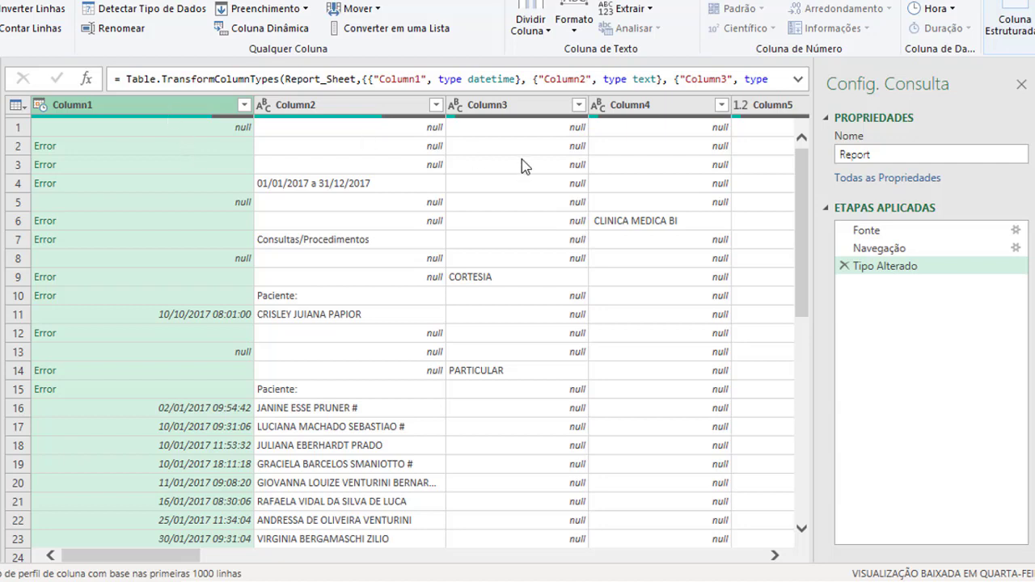
right_click(183, 112)
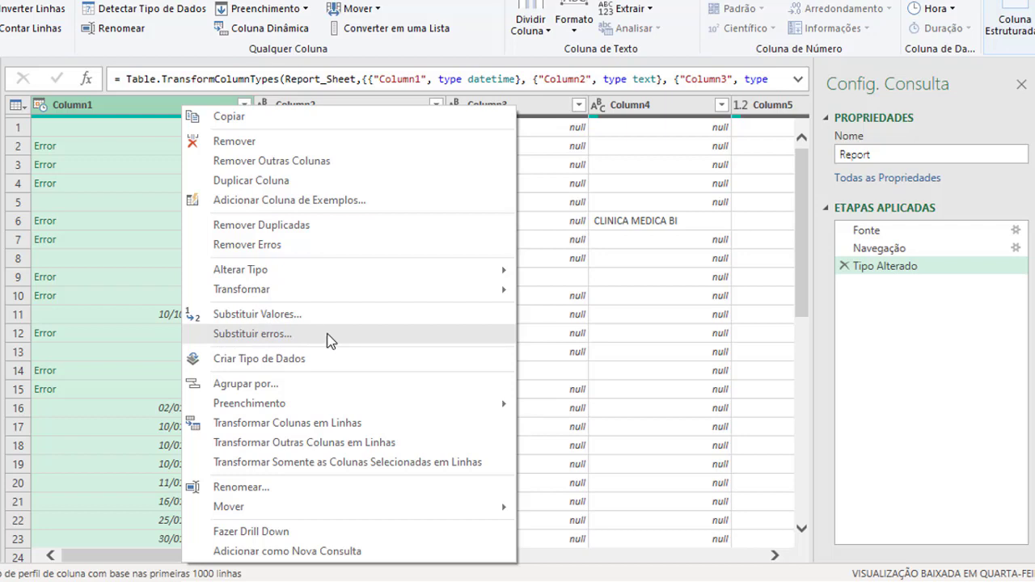
- Apply Remover Erros to Column1, then filter out its (nulo) values
click(256, 247)
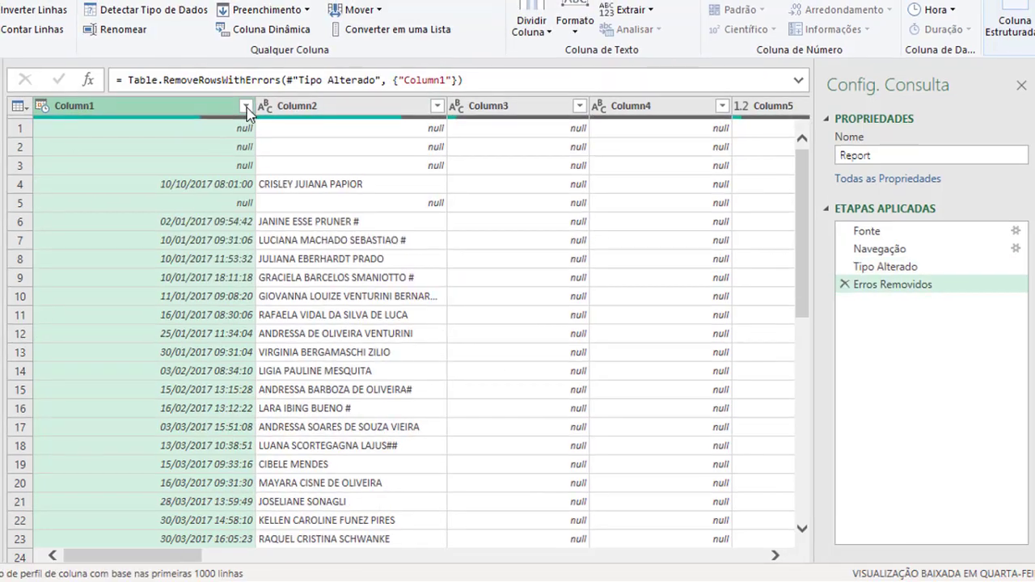
click(243, 105)
click(55, 325)
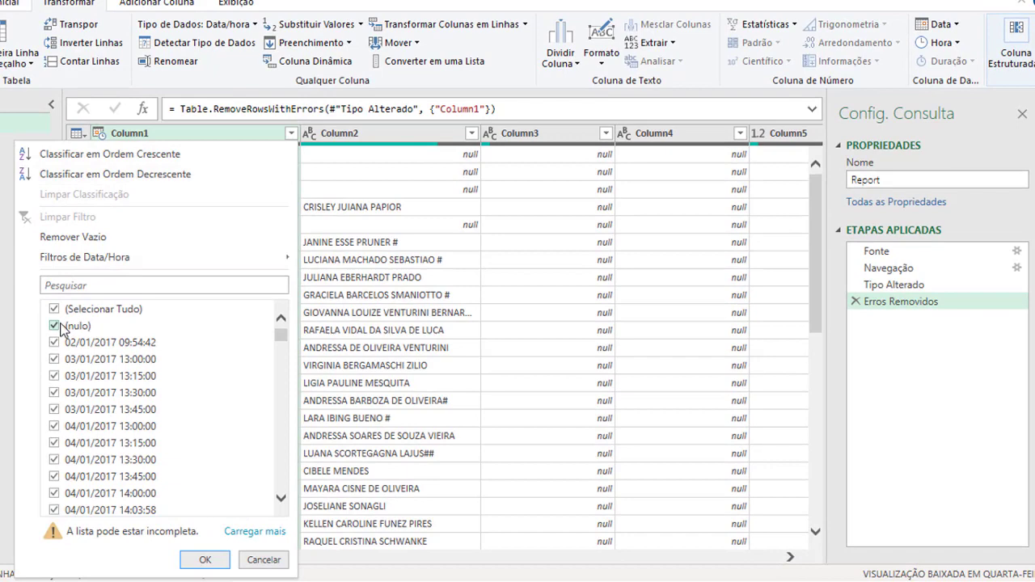
click(205, 560)
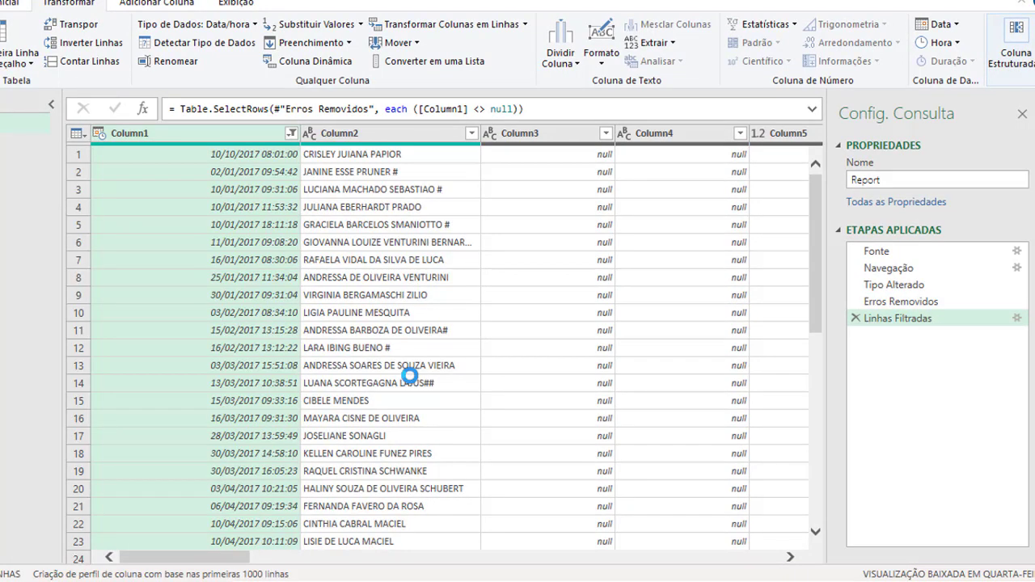